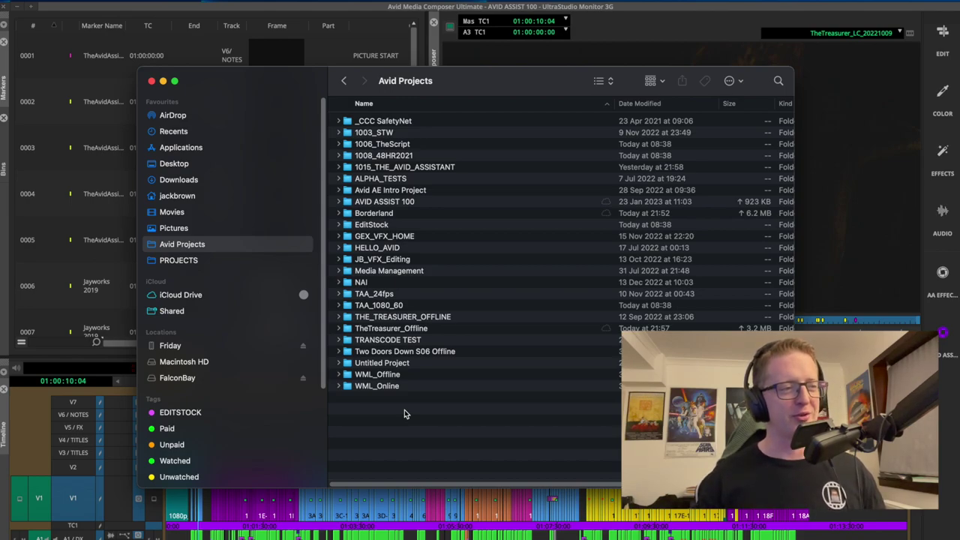
Step: Switch to Media Composer and look over the video and audio tracks of the sequence in the timeline
key(super+Tab)
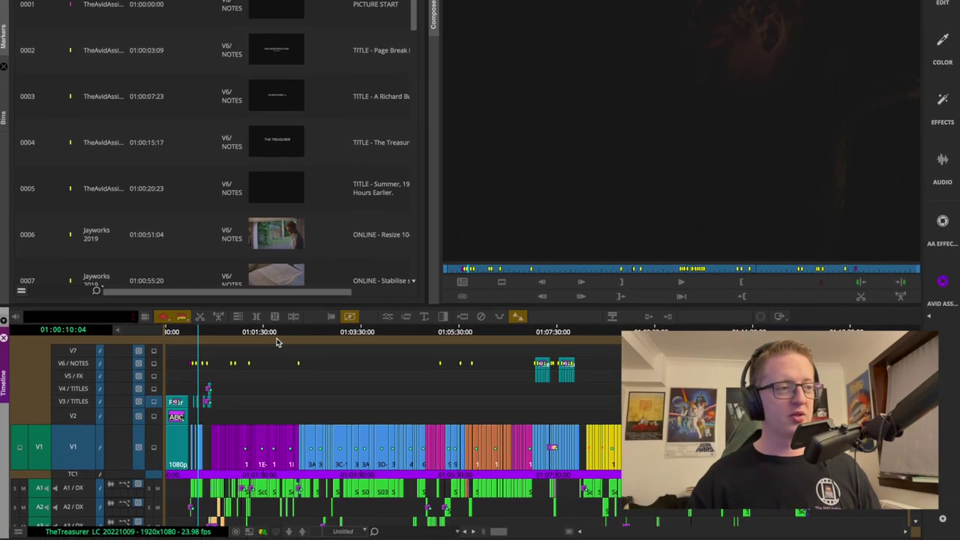
scroll(146, 432, down, 5)
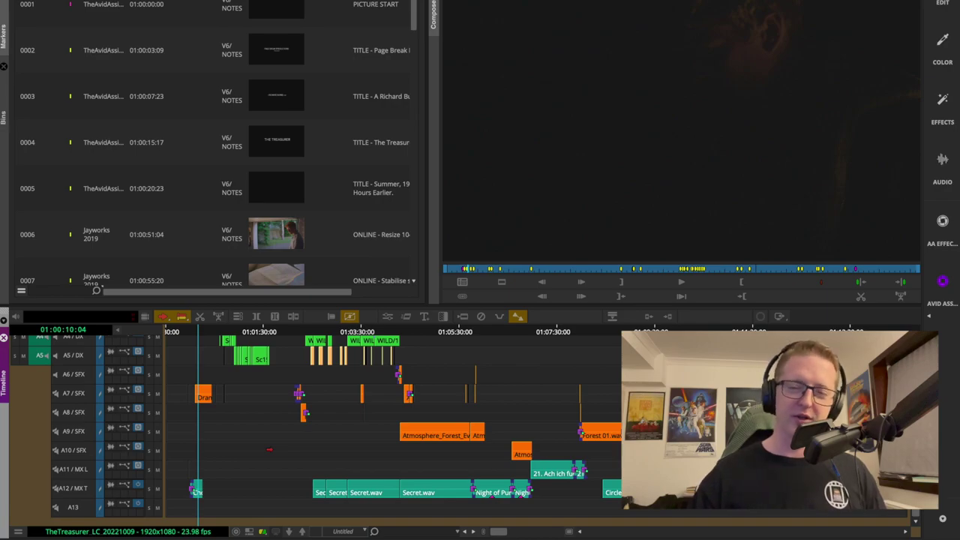
scroll(268, 343, up, 5)
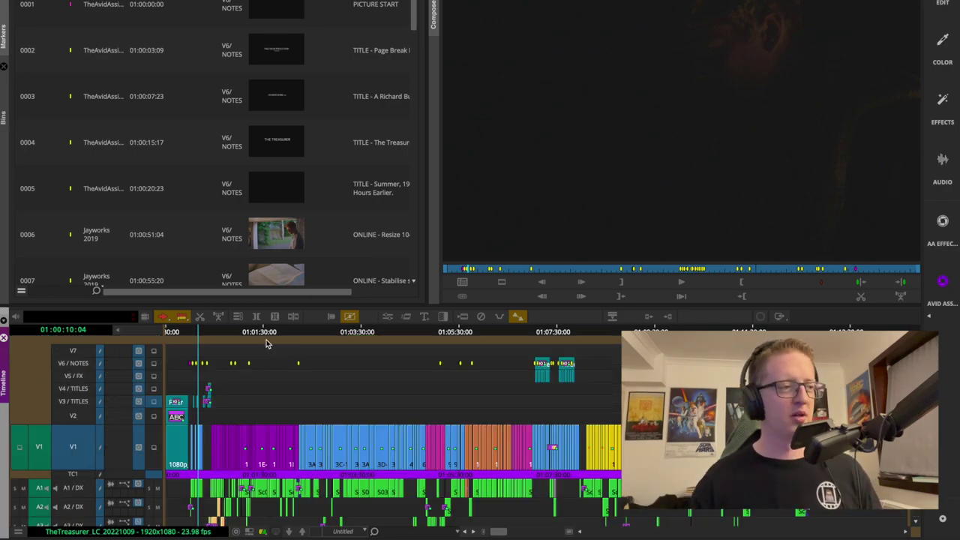
Step: Show the project's bins and move the playhead to the start of the TheTreasurer_LC_20221009 sequence
click(6, 111)
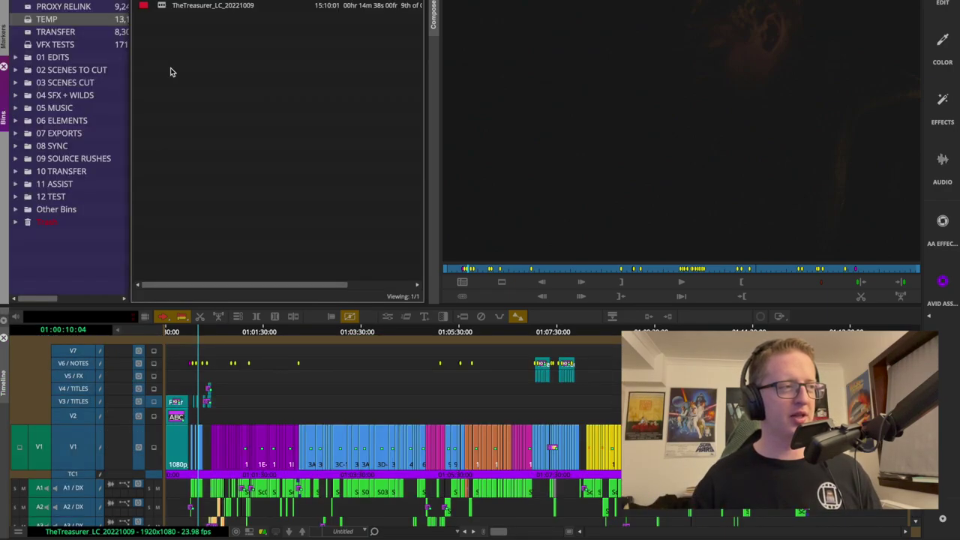
click(220, 341)
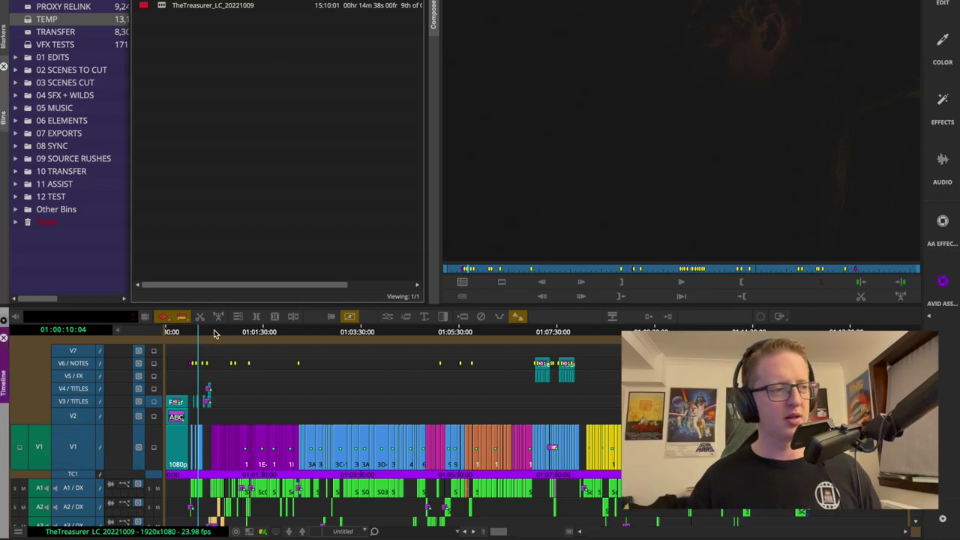
key(Home)
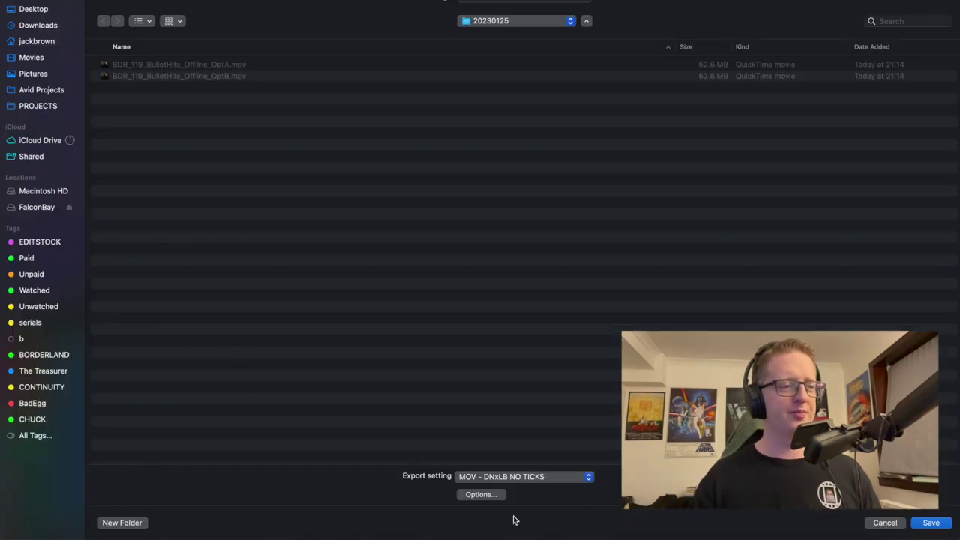
Step: In the options of the MOV - DNxLB NO TICKS export setting, choose AAF as the format and include the sequence's audio tracks
click(516, 483)
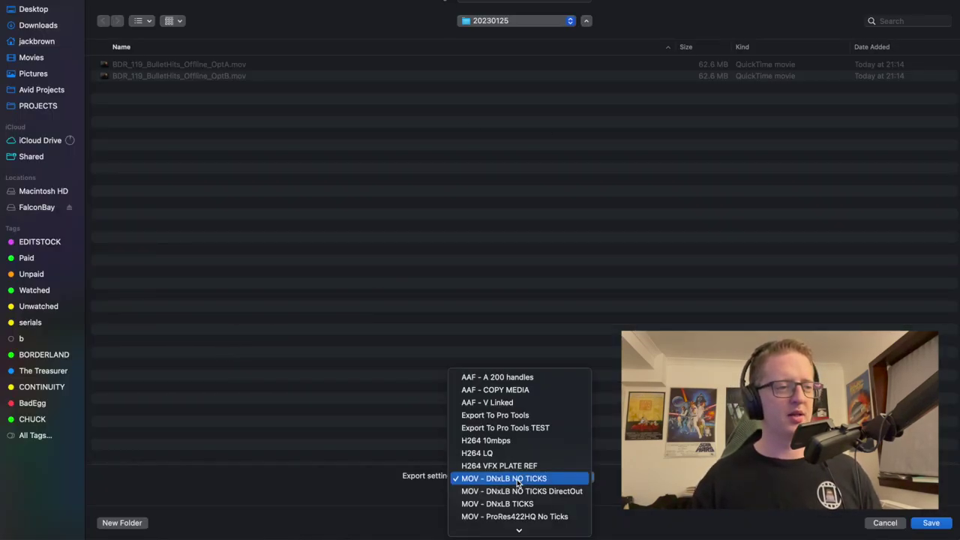
click(612, 479)
click(480, 495)
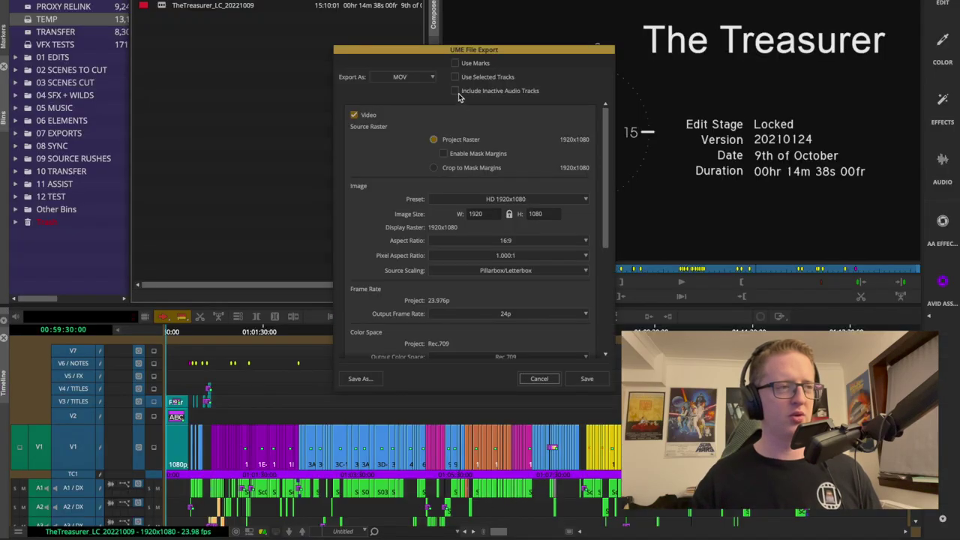
click(415, 77)
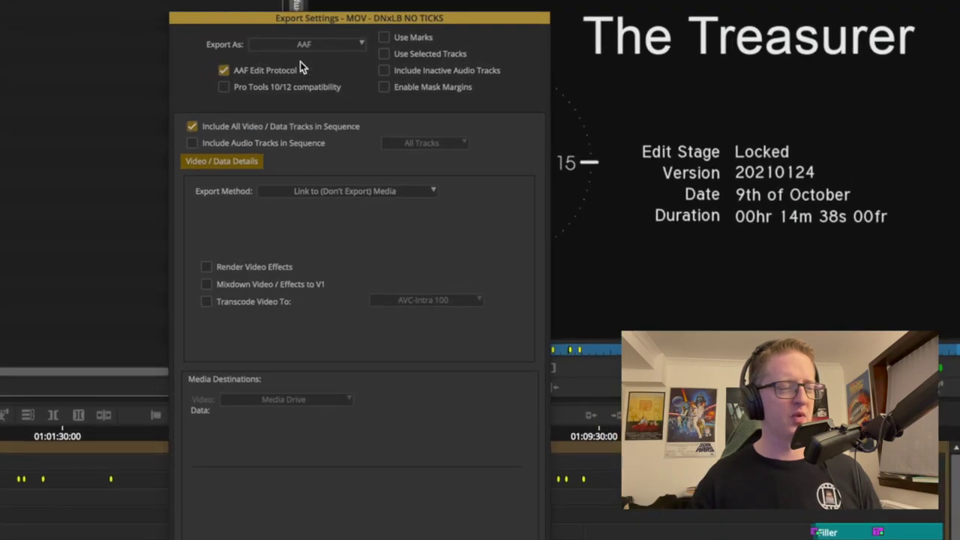
click(273, 144)
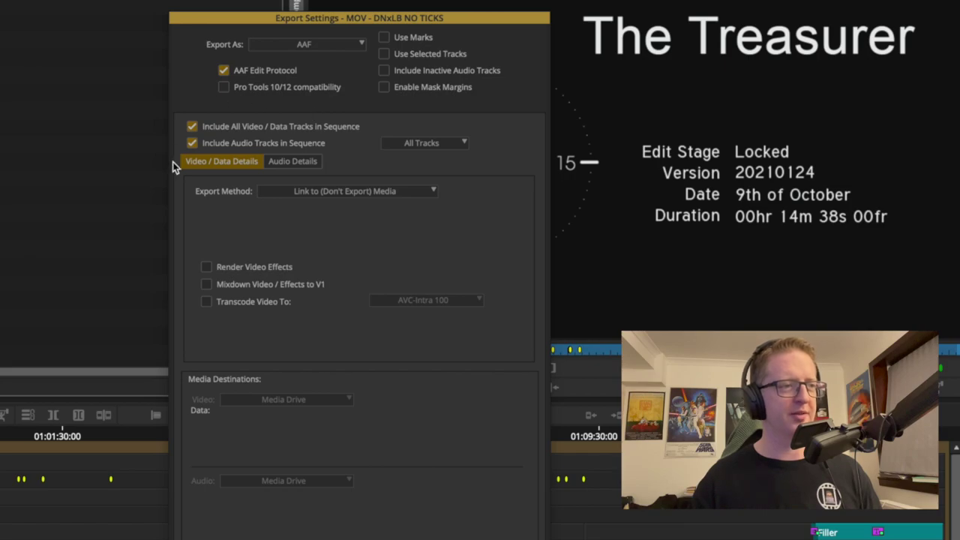
Step: Set the video export method to Consolidate Media with a handle length of 48 frames
click(274, 161)
click(251, 164)
click(312, 191)
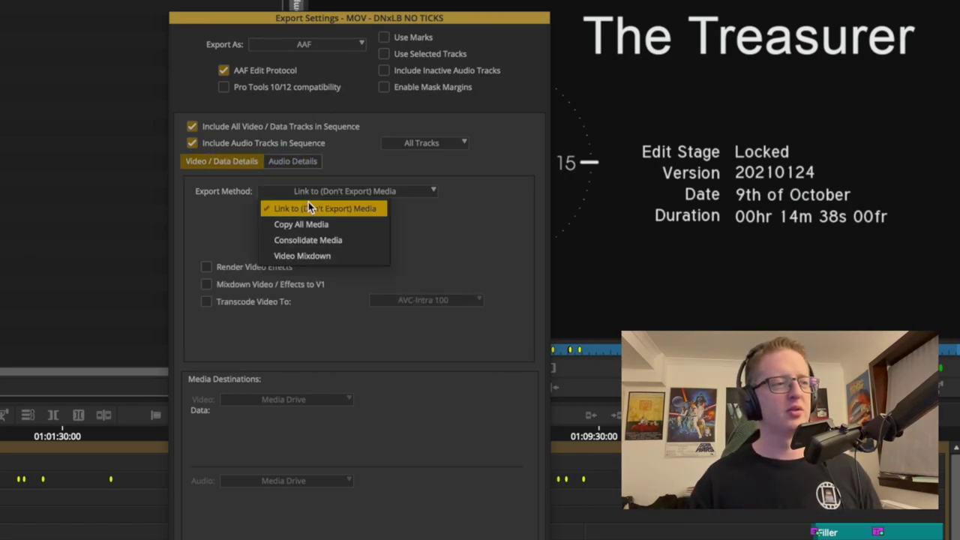
click(314, 240)
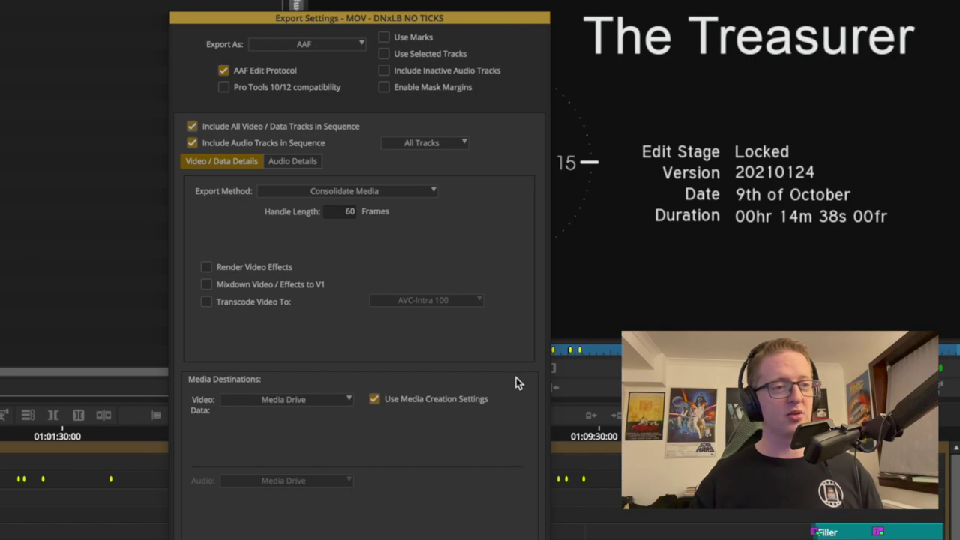
click(341, 213)
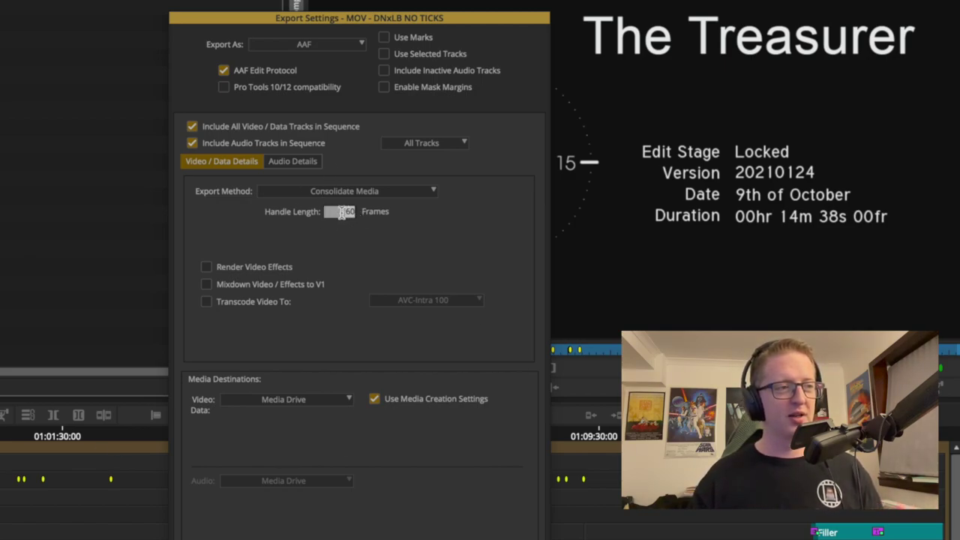
click(343, 211)
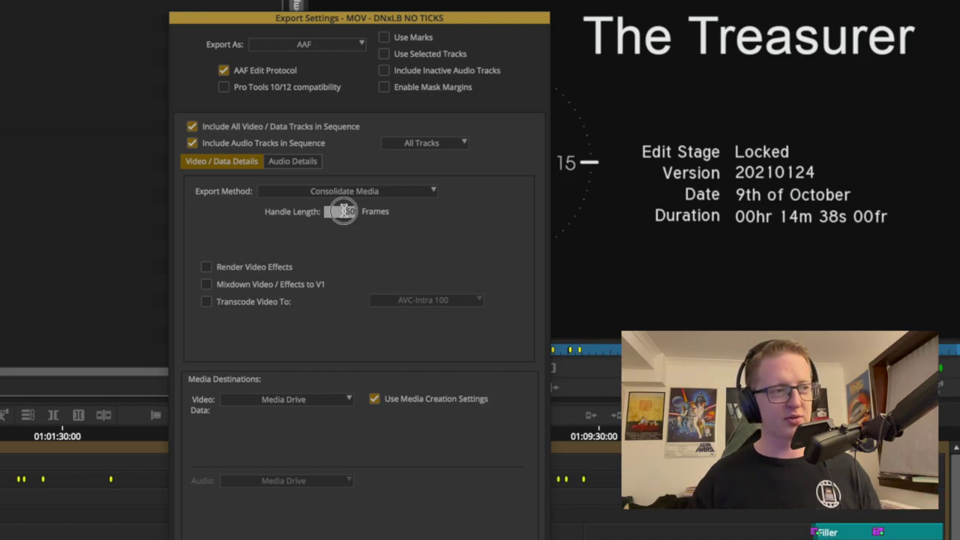
text(48)
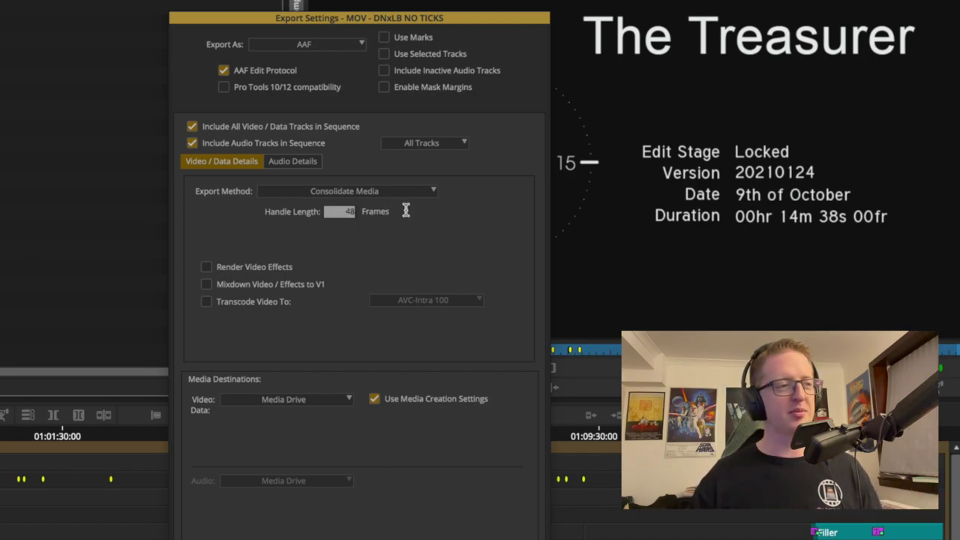
click(337, 265)
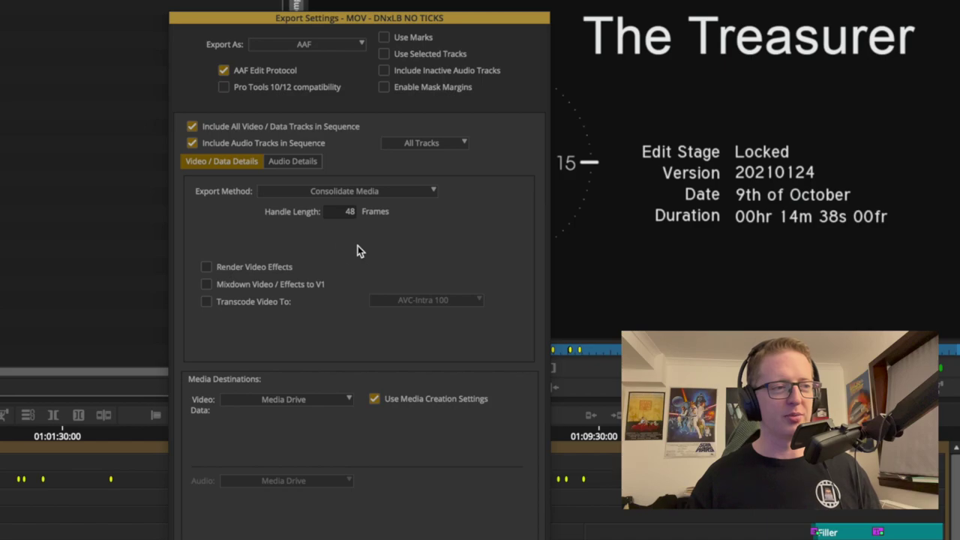
click(358, 247)
click(358, 247)
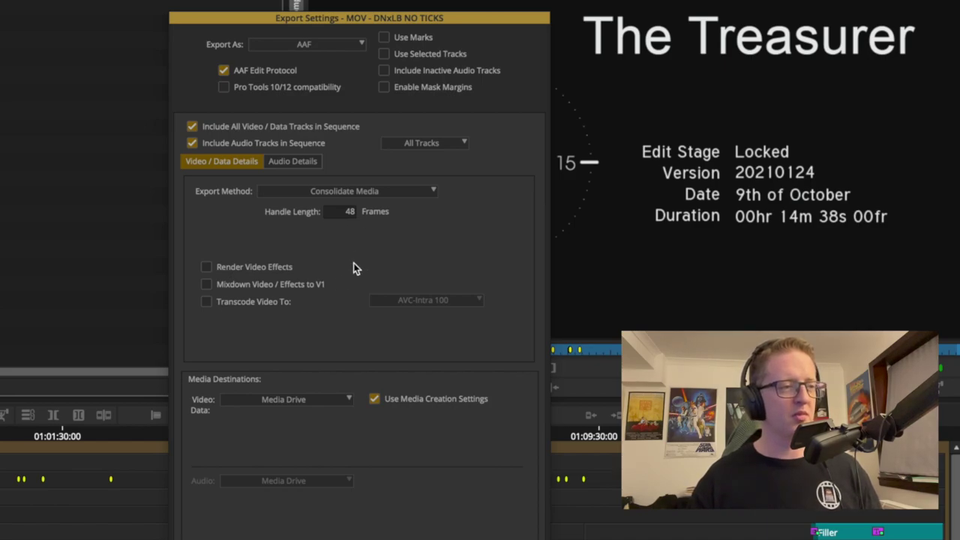
Step: Set the audio export method to Consolidate Media with 48-frame handles and the video and audio media destinations to Folder
click(295, 162)
click(251, 161)
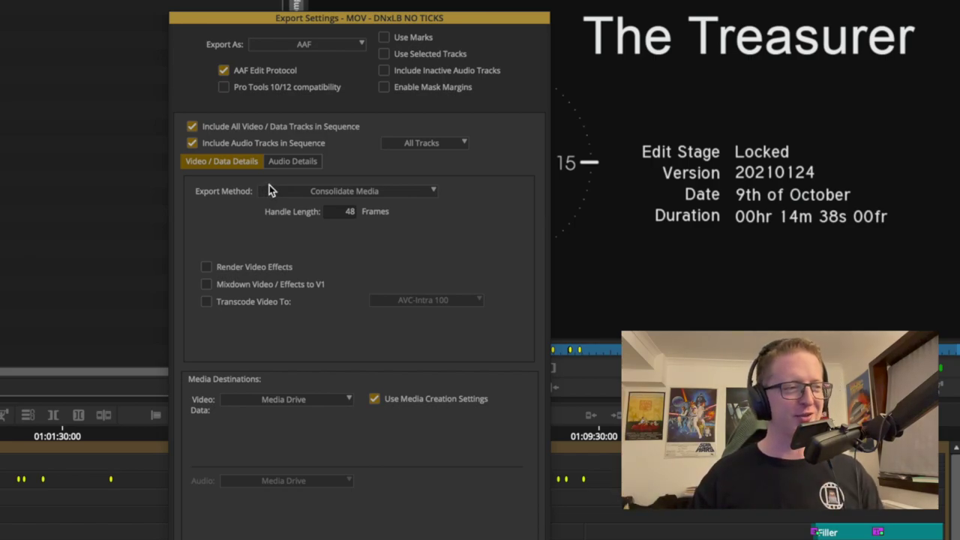
key(ctrl+Tab)
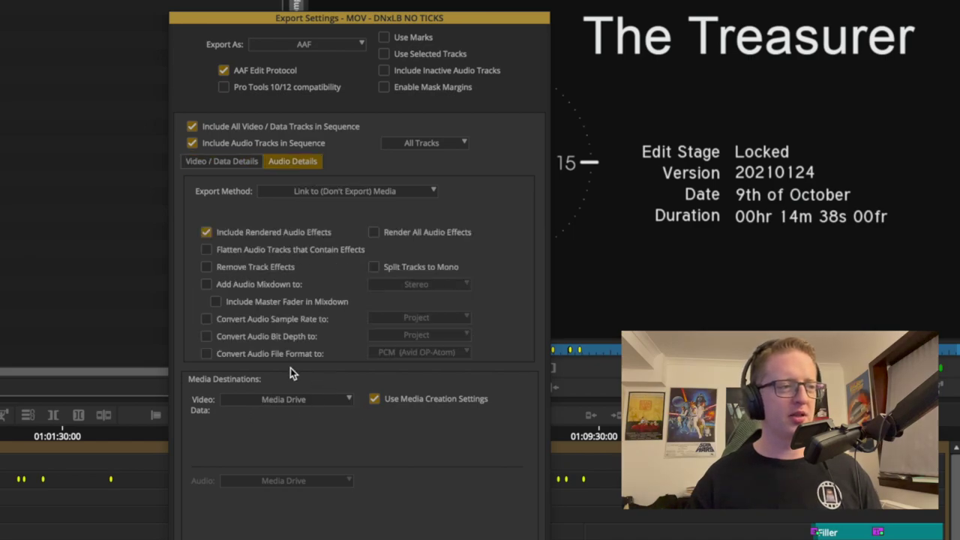
click(354, 440)
click(325, 406)
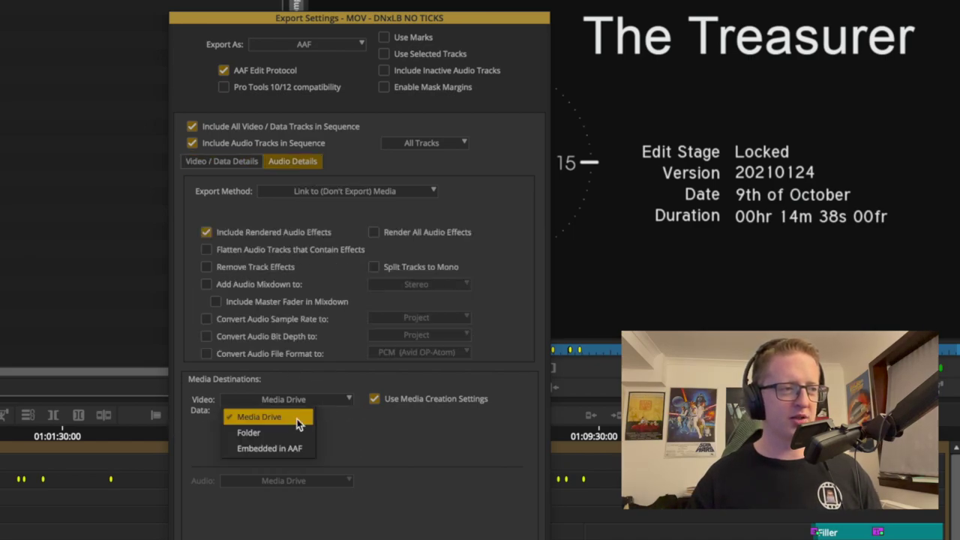
click(292, 436)
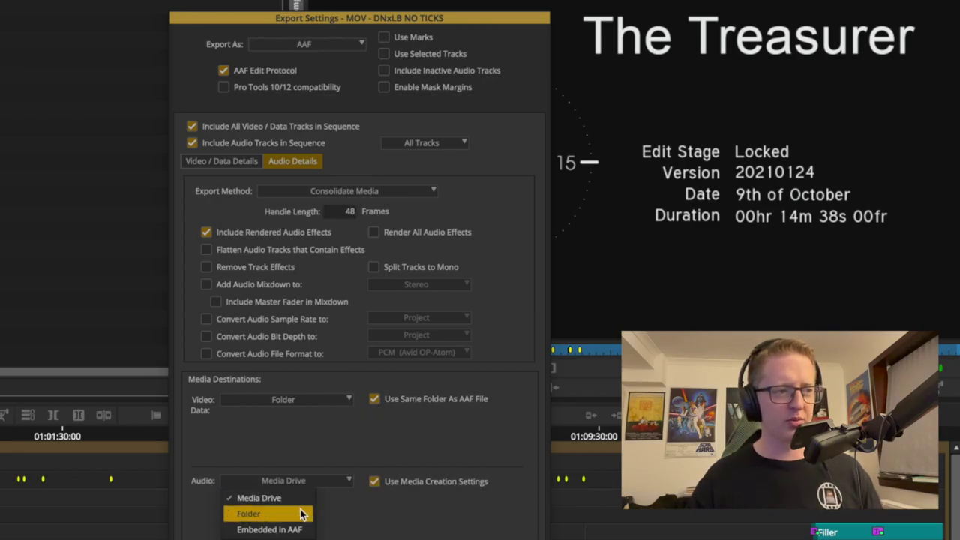
click(298, 515)
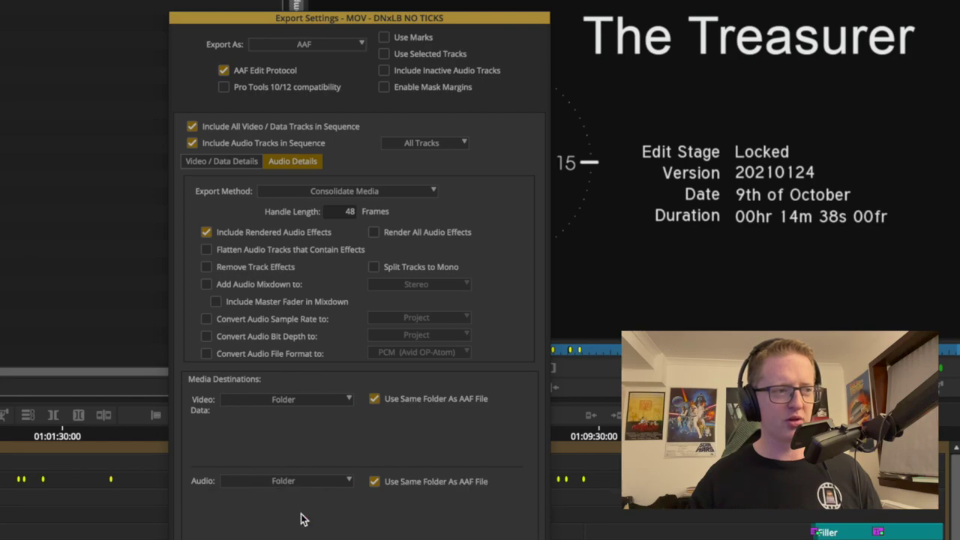
click(230, 168)
click(302, 160)
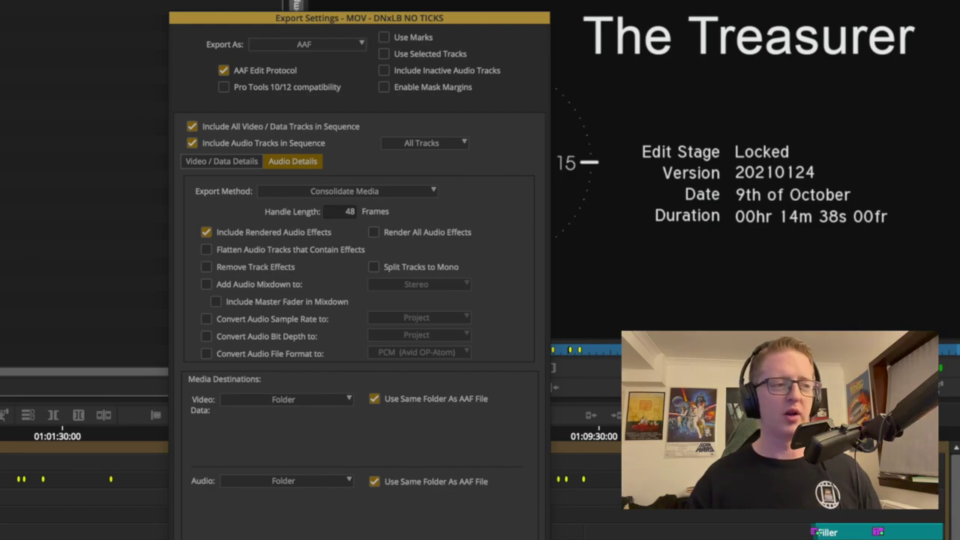
Step: Save the export settings as "AAF - Consolidate 48" and start the AAF export of the sequence
click(359, 537)
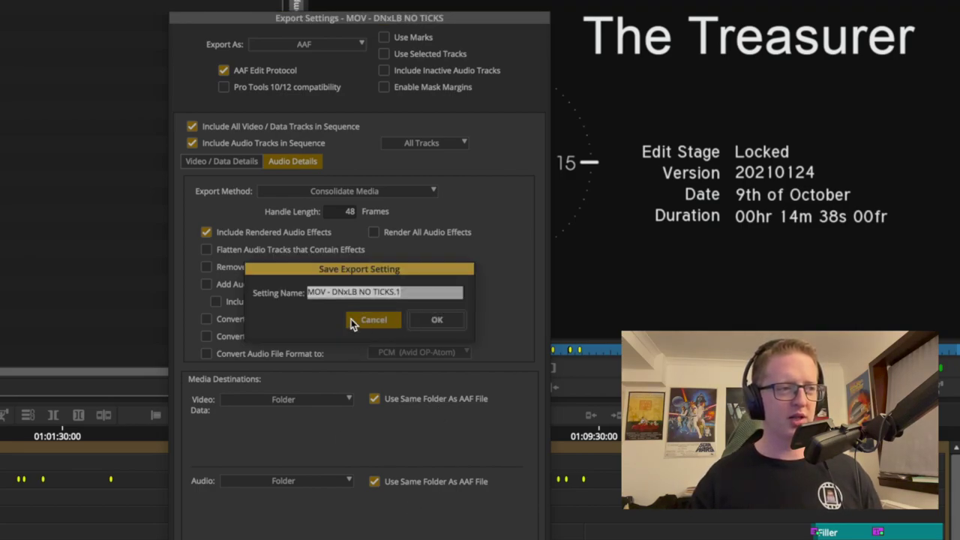
text(AAF - Con)
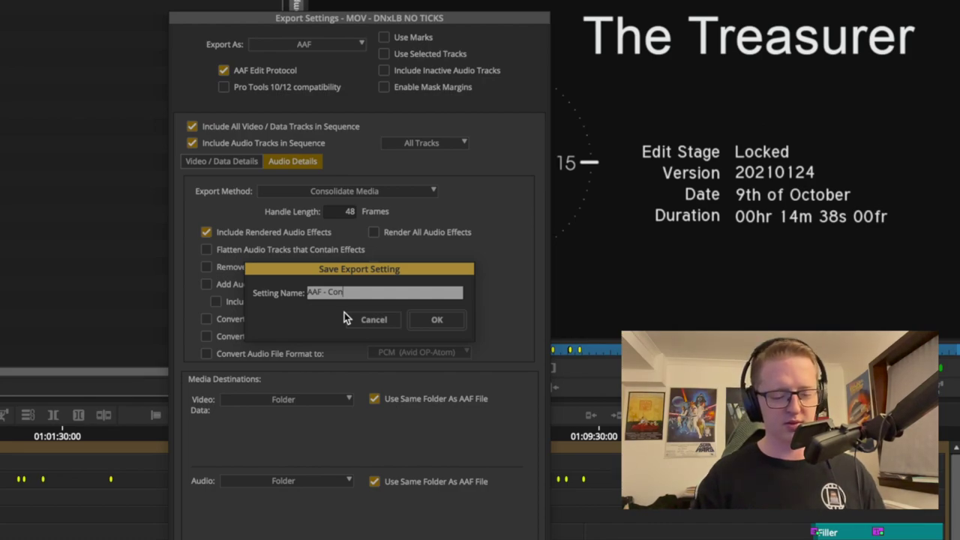
text(solidate 48)
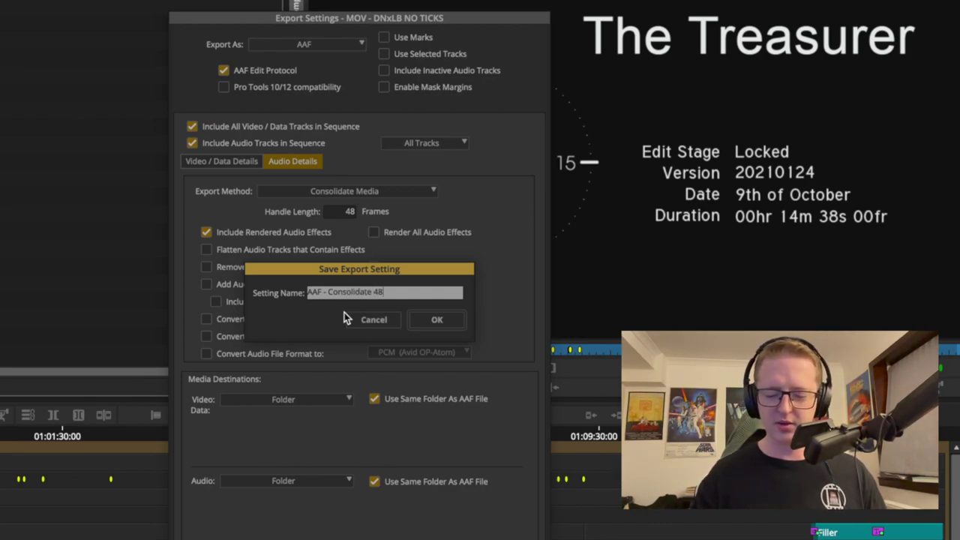
click(431, 319)
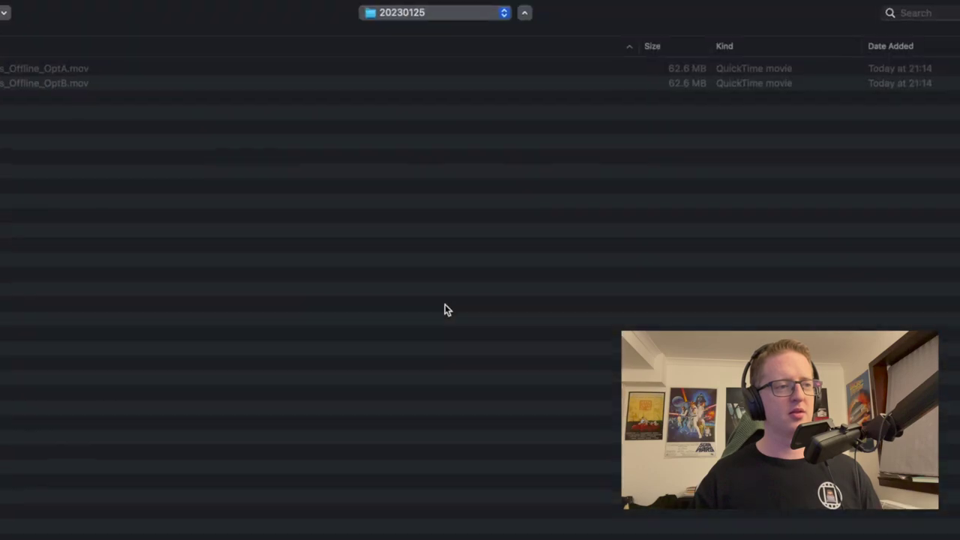
key(Return)
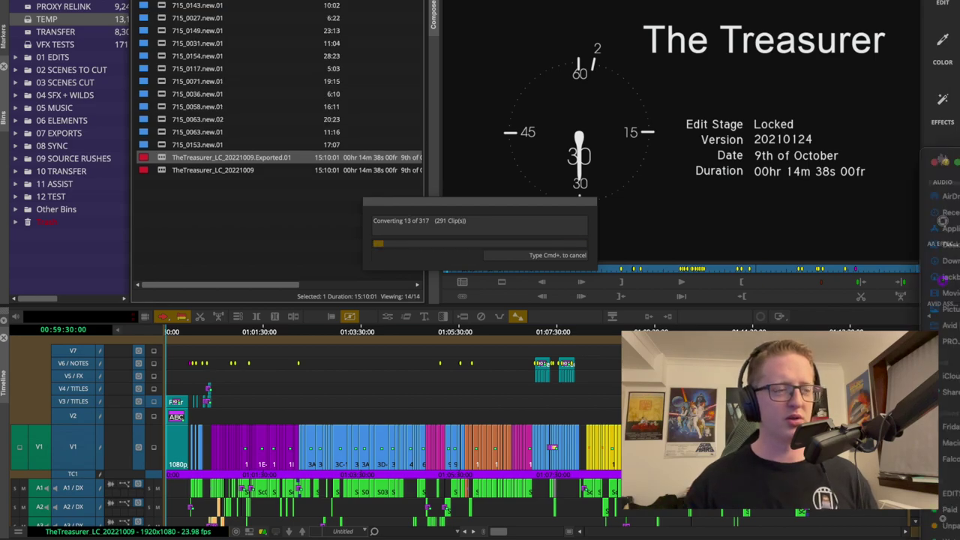
Step: Bring the Finder window of the SMALL folder into view and expand Avid MediaFiles, MXF and 1 to examine the exported media
drag(845, 188, 518, 44)
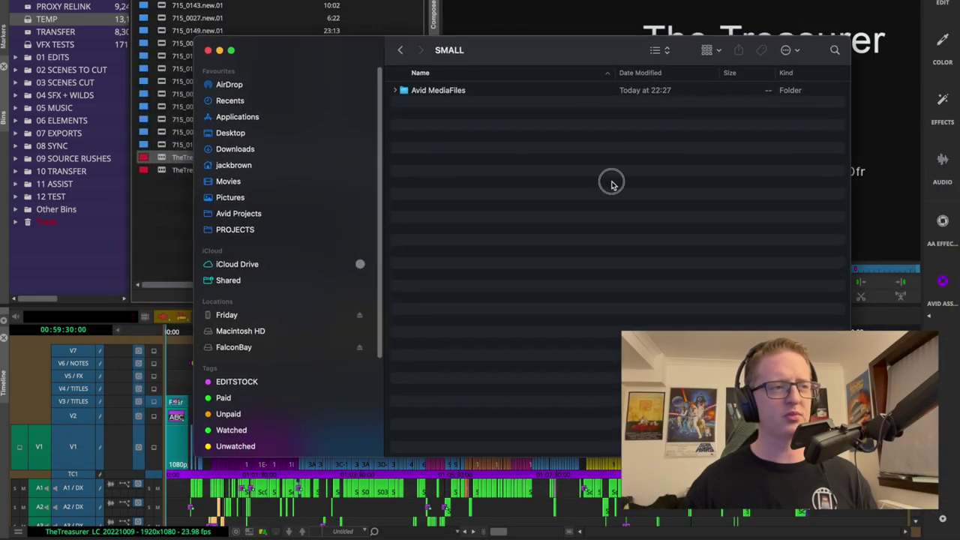
click(459, 90)
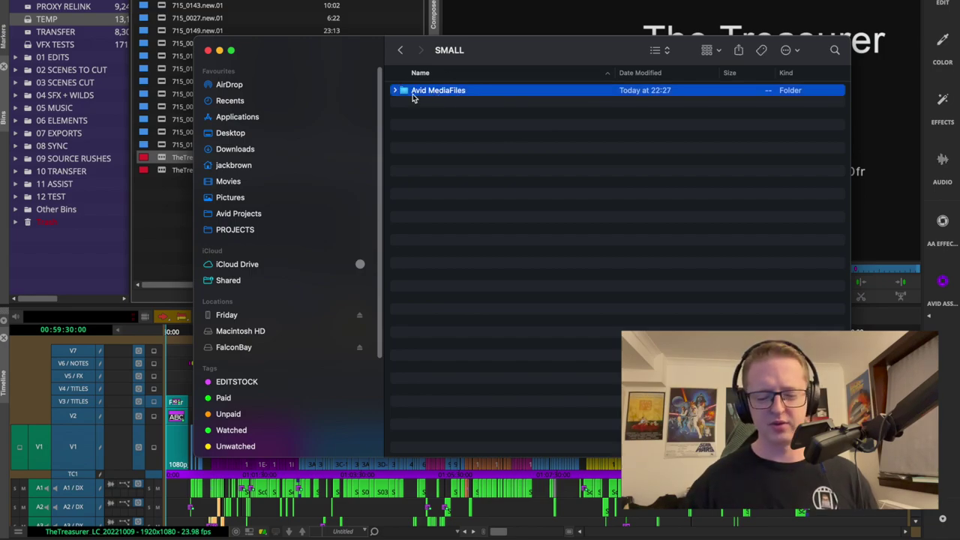
key(Right)
key(Down)
key(Right)
key(Down)
key(Right)
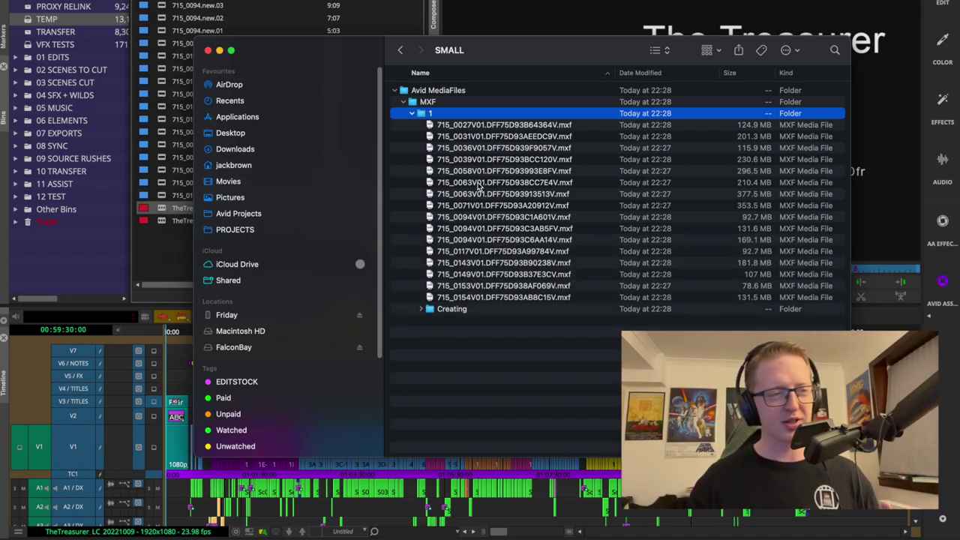
Step: Collapse the expanded media folders inside the SMALL export folder
key(Left)
key(Left)
key(Left)
key(Left)
key(Left)
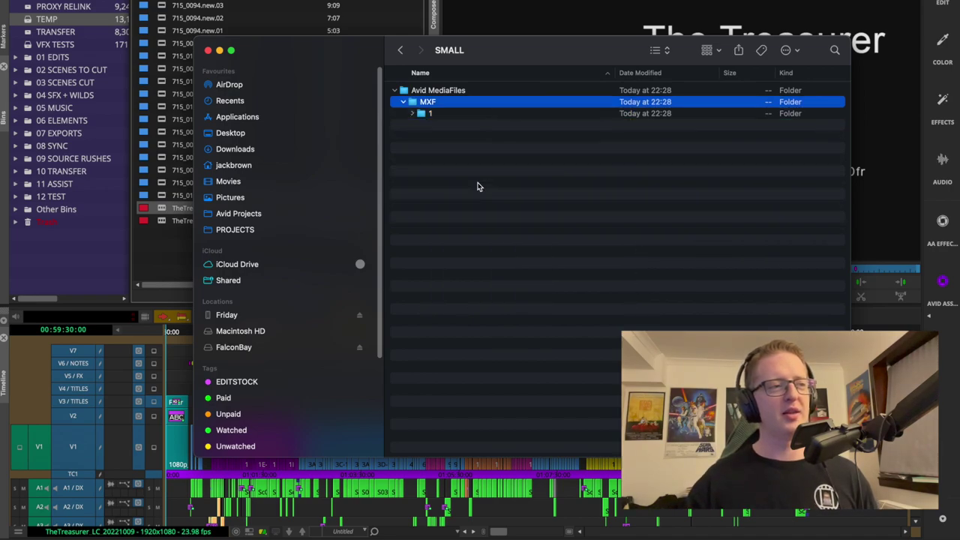
click(477, 186)
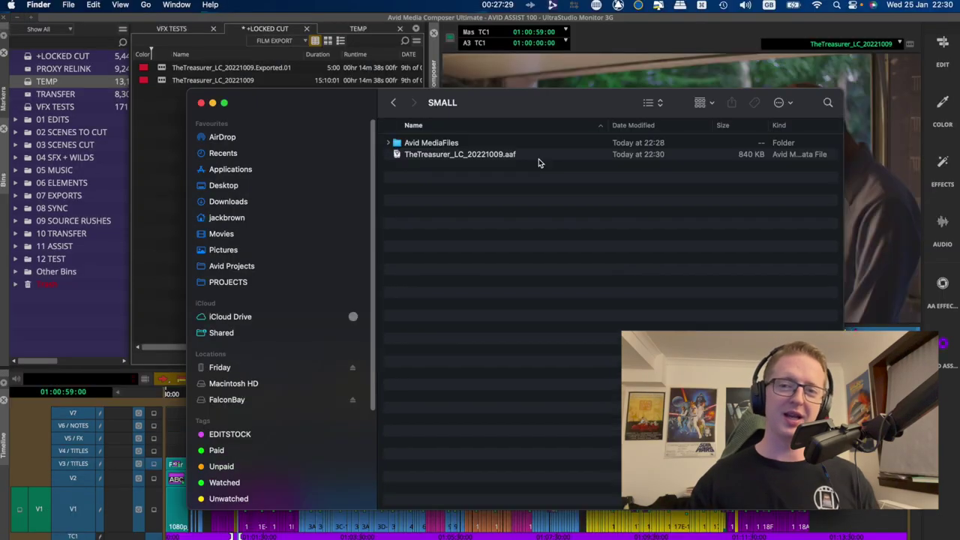
Step: Return to Media Composer and delete the TheTreasurer_LC_20221009.Exported.01 sequence from the +LOCKED CUT bin
click(539, 158)
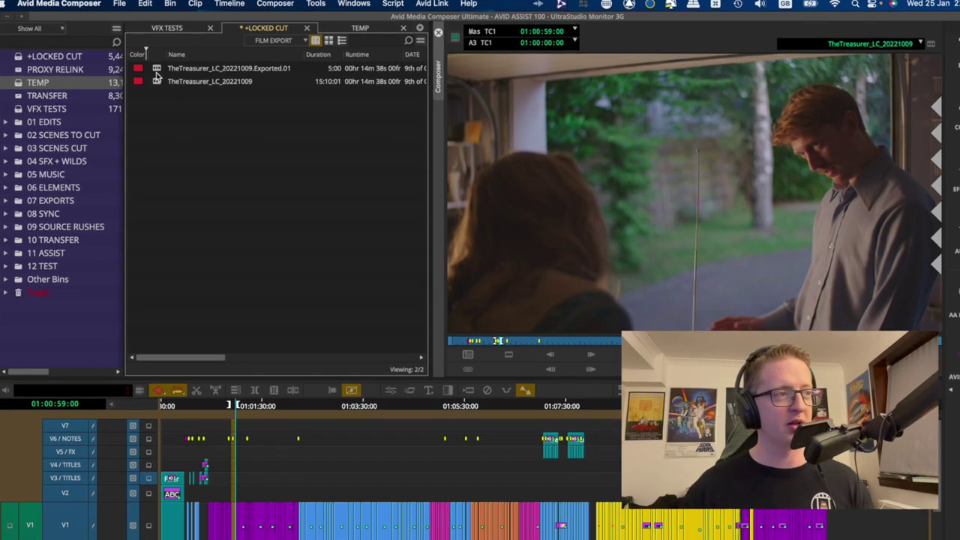
click(248, 80)
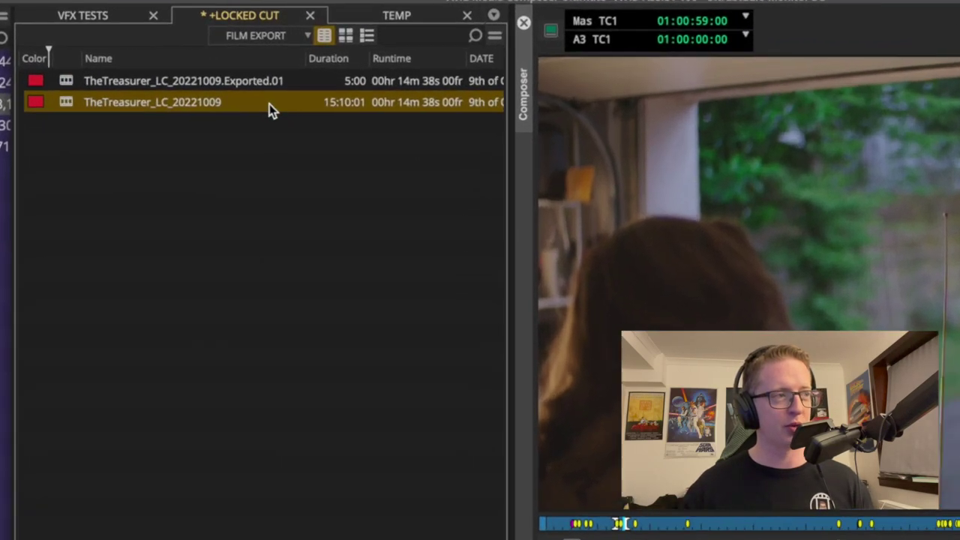
click(66, 82)
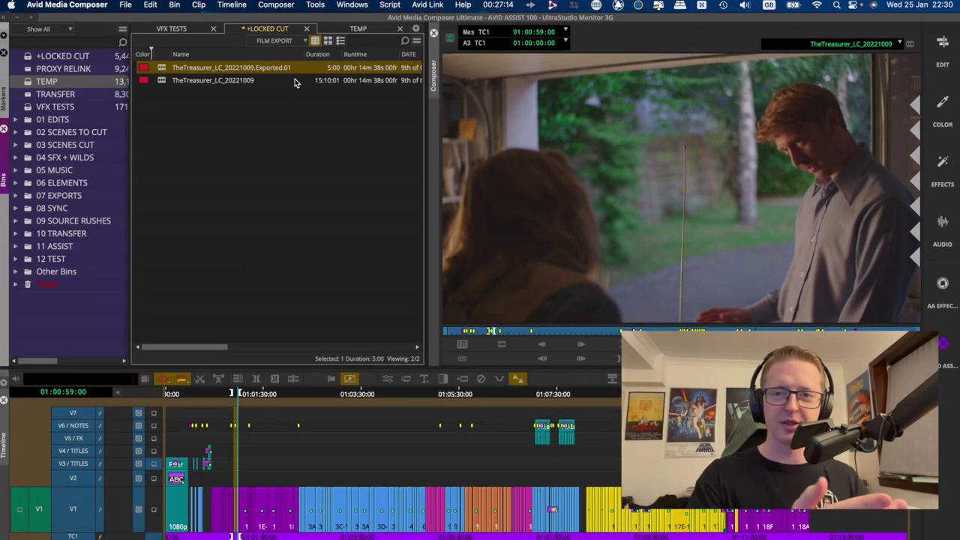
click(193, 131)
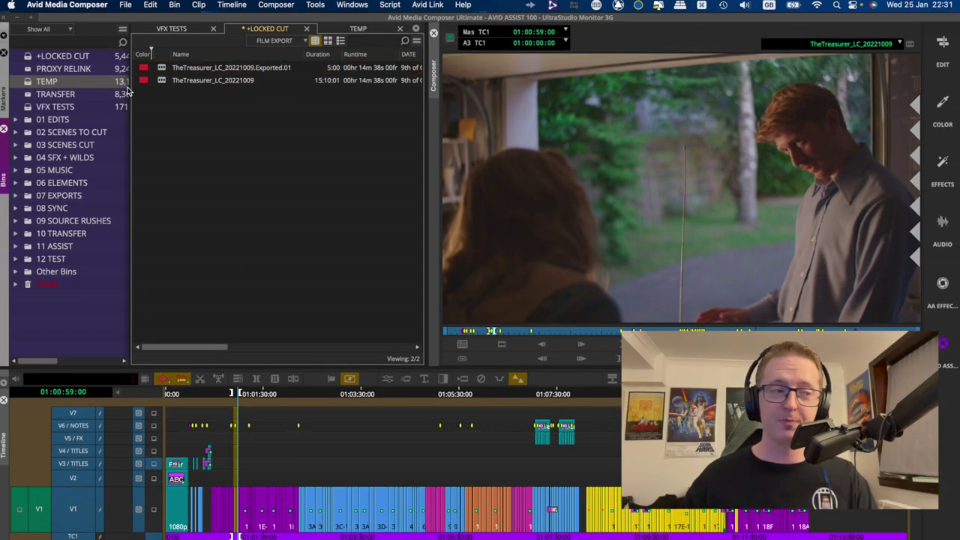
click(175, 67)
key(Delete)
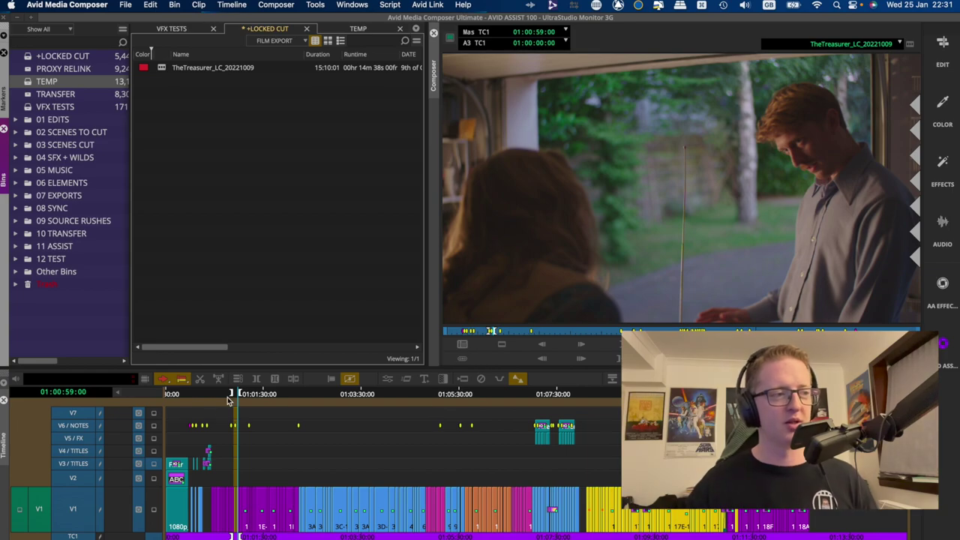
Step: Clear the in and out marks on the locked cut sequence and move the playhead to its start
click(204, 393)
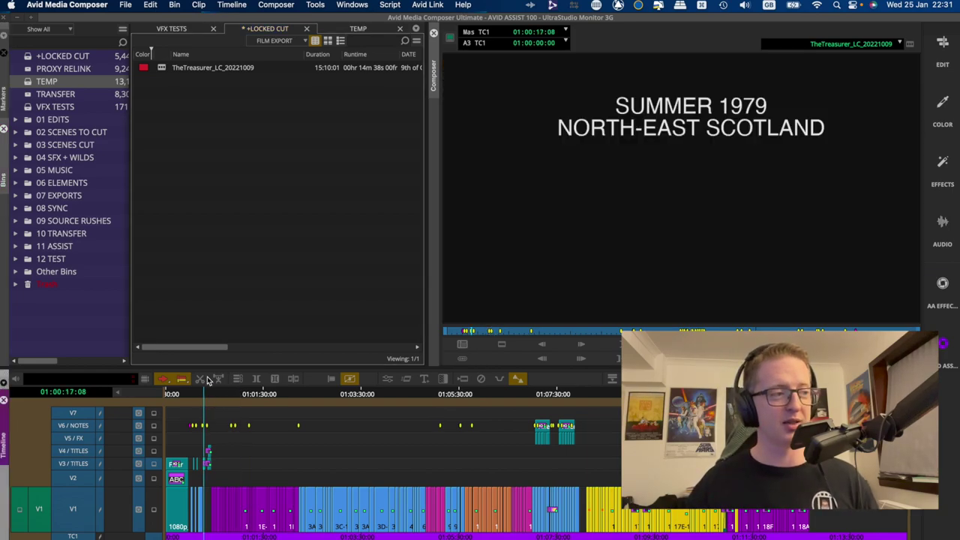
key(Home)
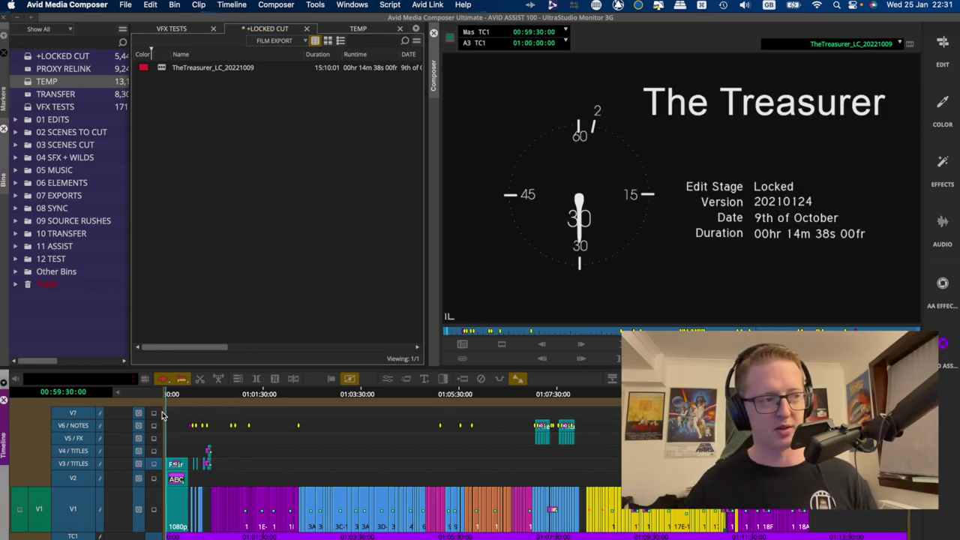
click(194, 402)
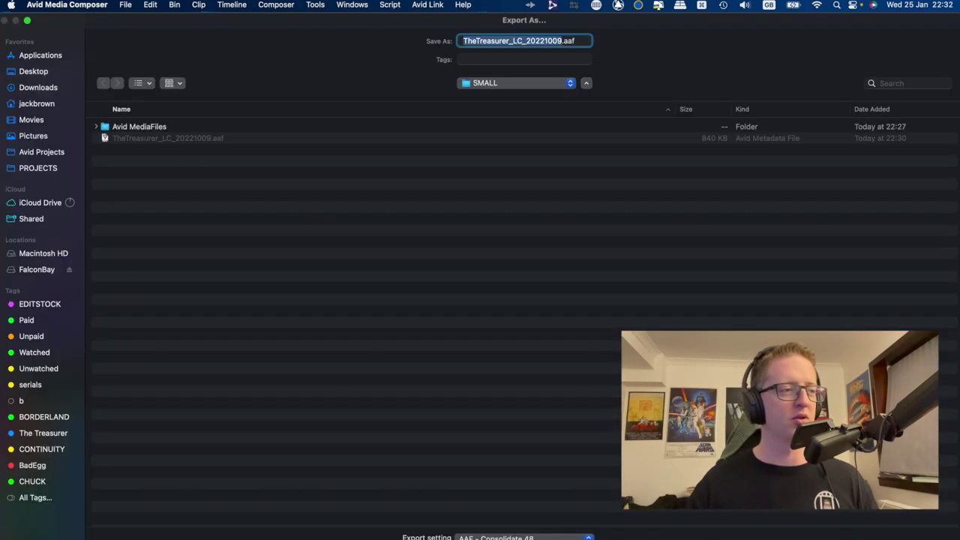
Step: Choose the AAF - COPY MEDIA export setting and open its options, keeping Copy All Media as the video export method
click(525, 537)
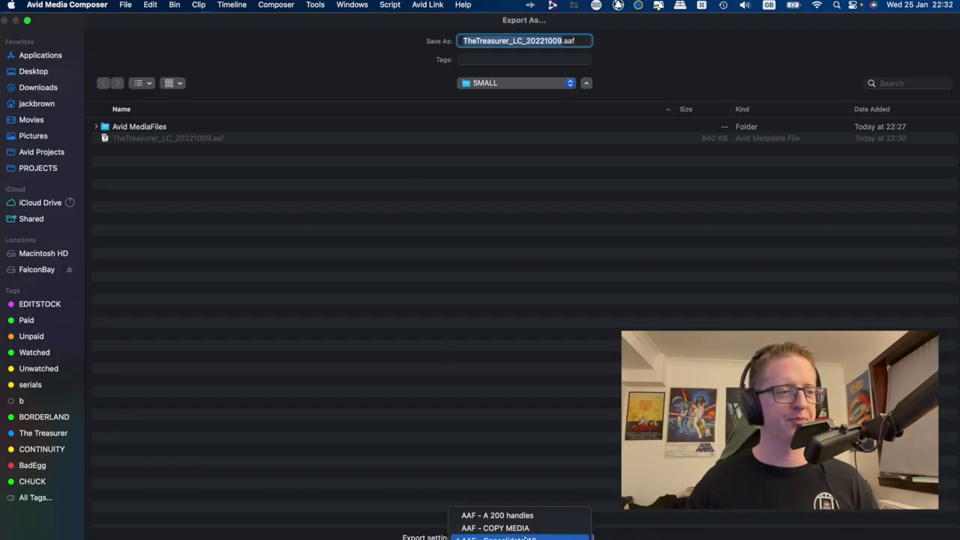
click(525, 537)
click(524, 537)
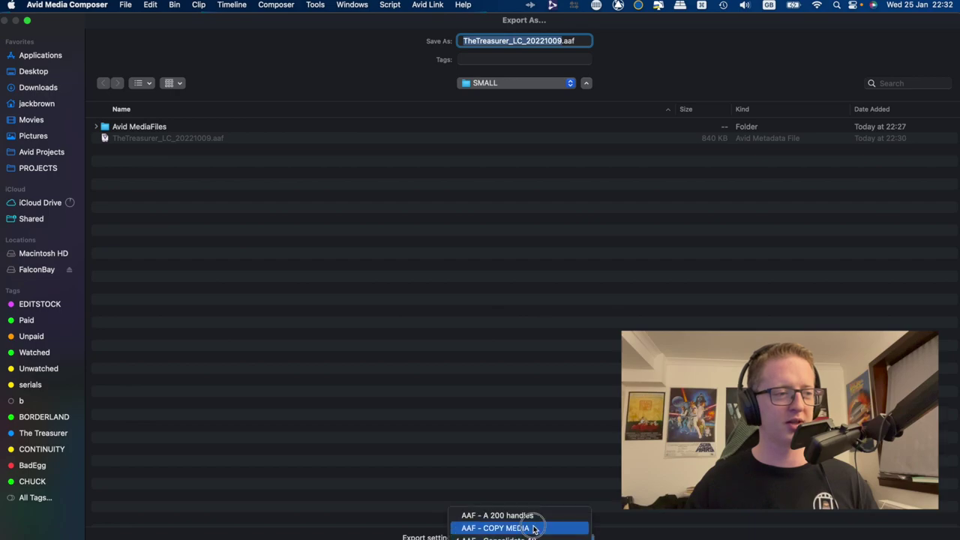
click(536, 526)
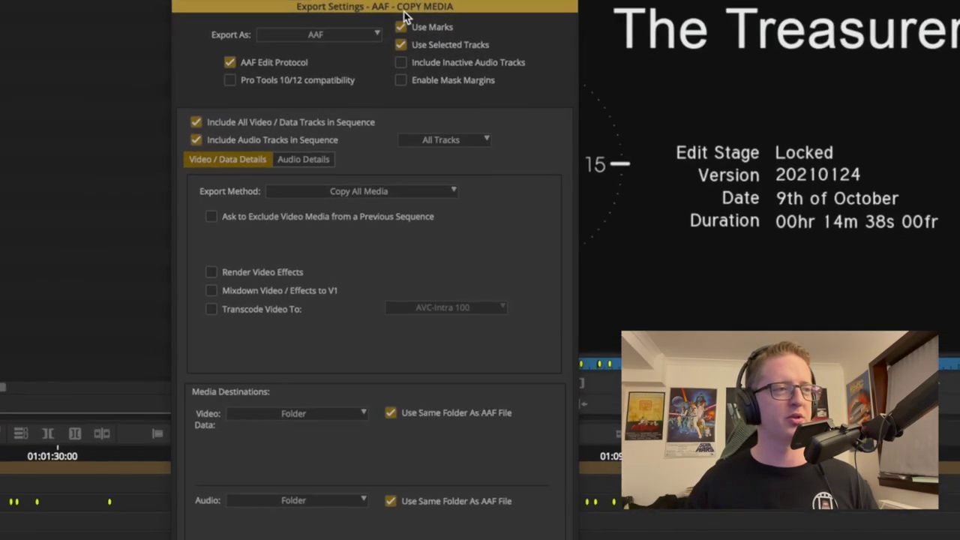
click(292, 217)
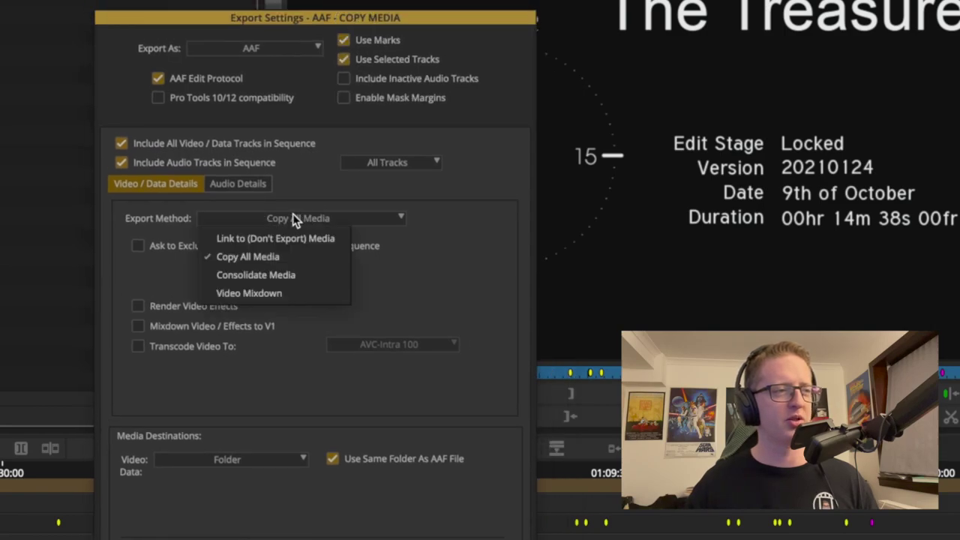
click(309, 256)
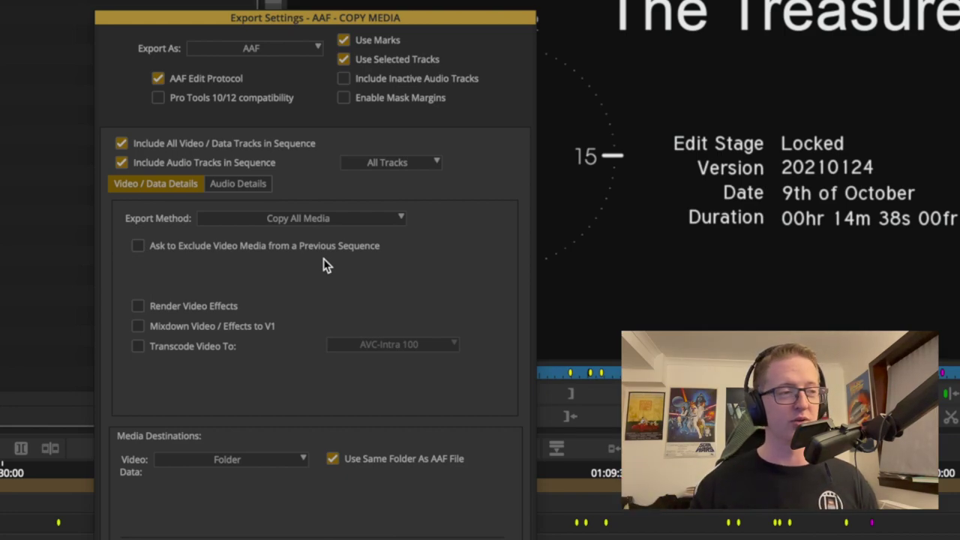
Step: Try enabling Render Video Effects and Render All Audio Effects in the AAF - COPY MEDIA settings, and cancel the dialog
click(255, 185)
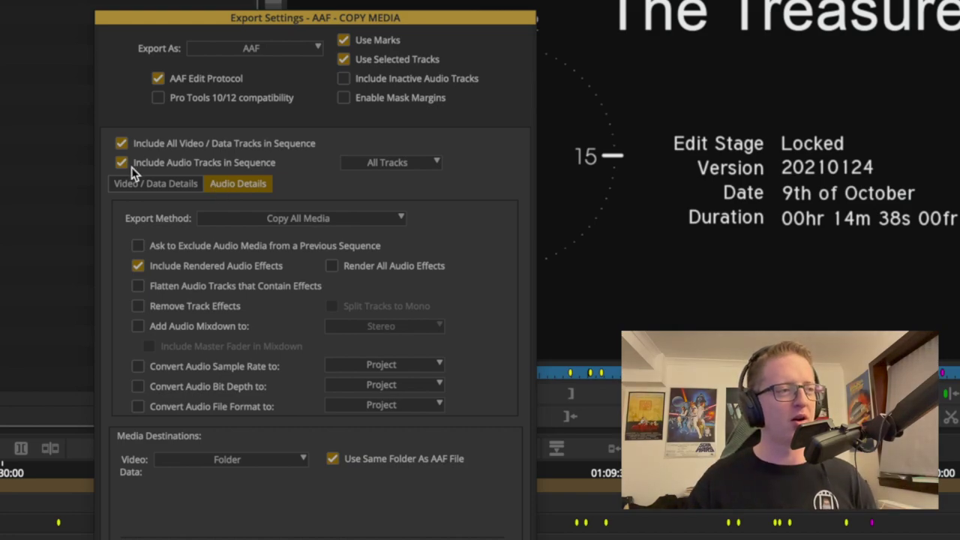
click(150, 186)
click(137, 306)
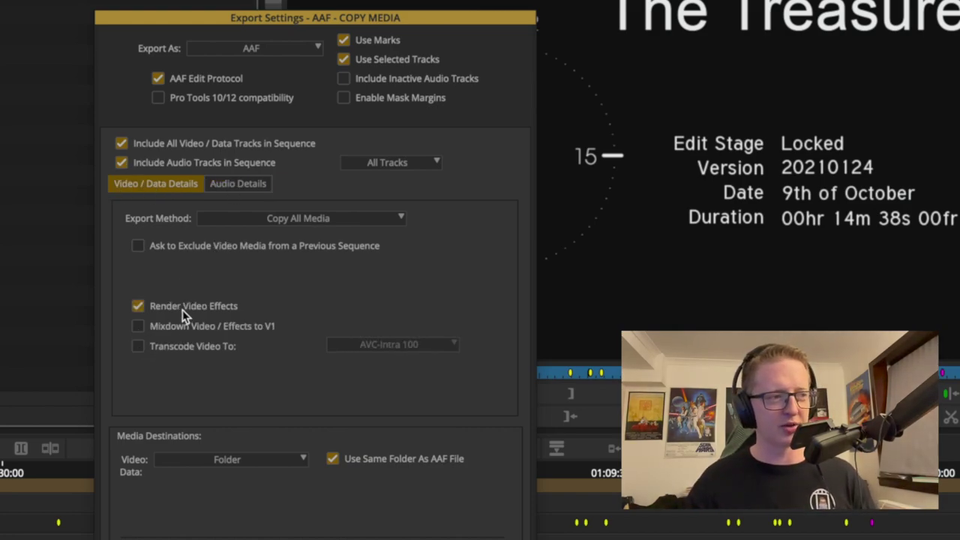
click(251, 186)
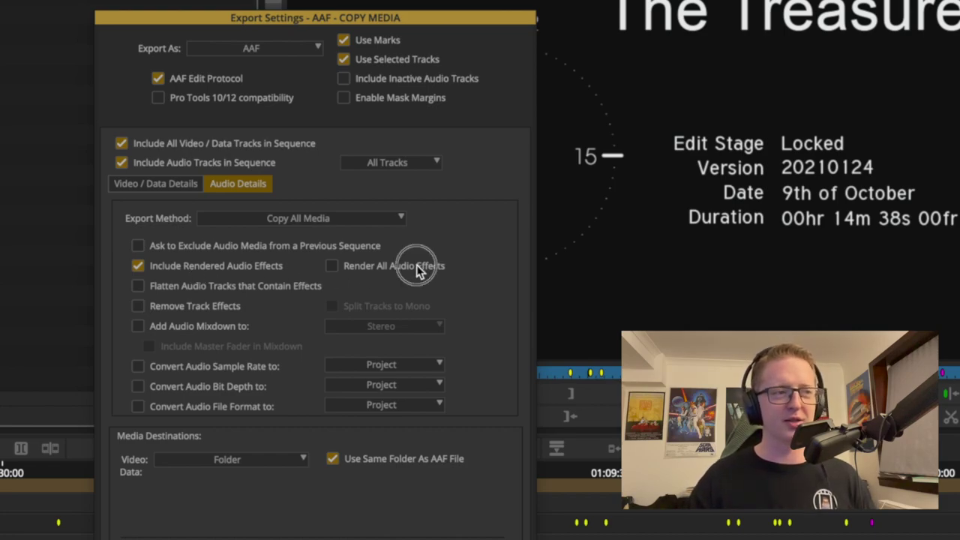
click(391, 268)
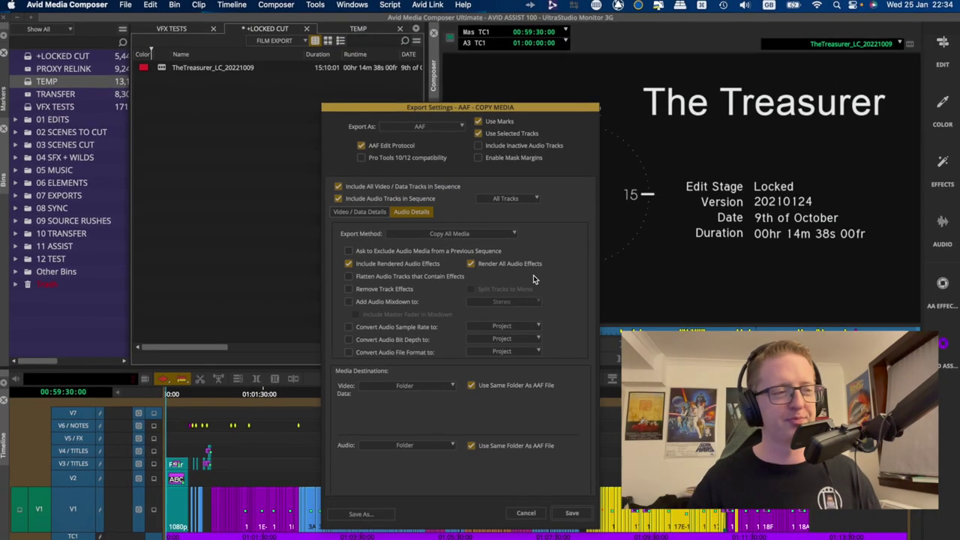
key(Escape)
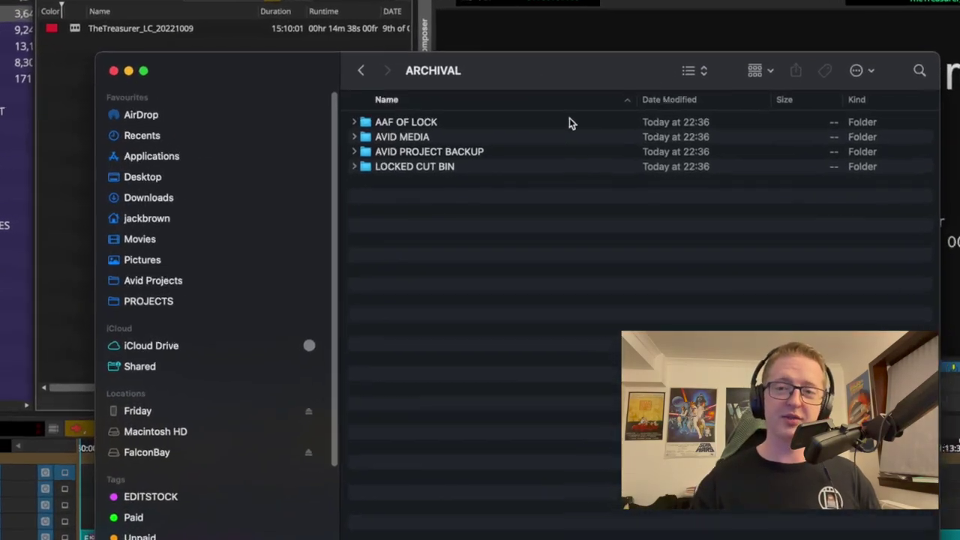
Step: Examine the subfolders of the ARCHIVAL folder in Finder and close its window
click(498, 155)
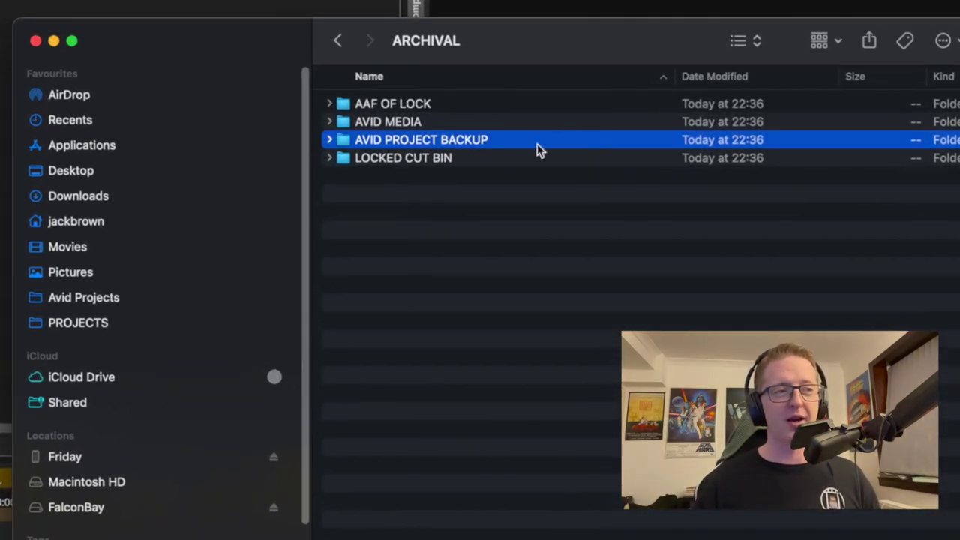
click(568, 249)
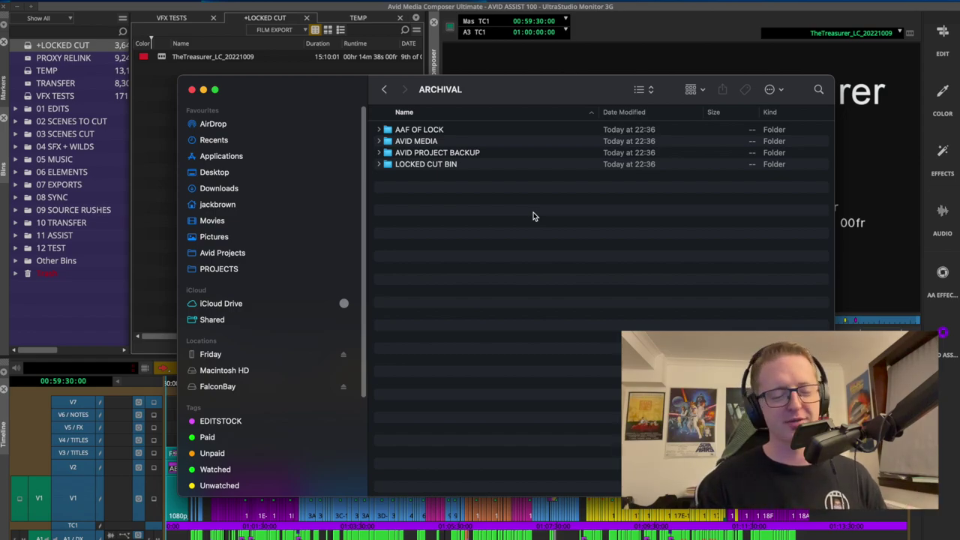
key(super+w)
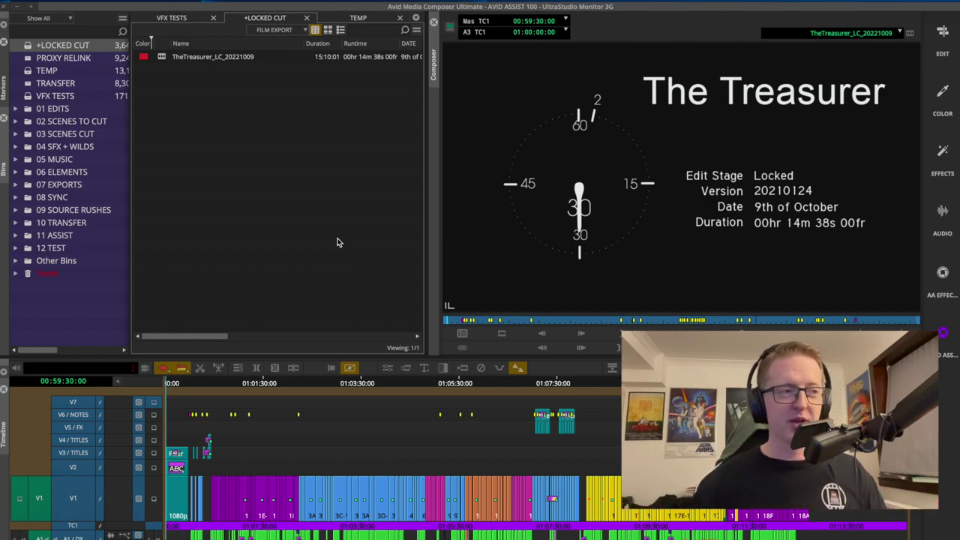
Step: Create a bin named GENERICS and add sequences for establishers of house and locations, drone footage of town and beach, and the main character driver
click(326, 155)
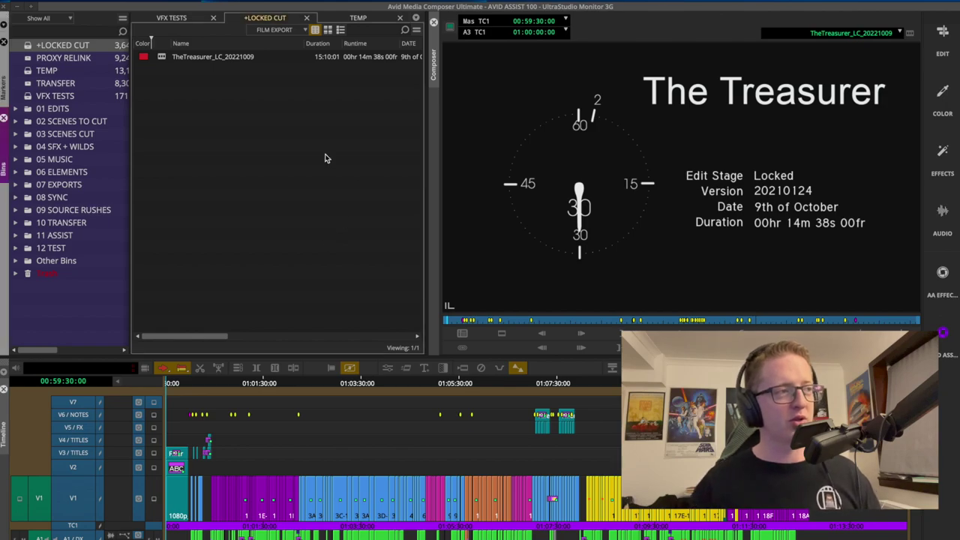
key(ctrl+n)
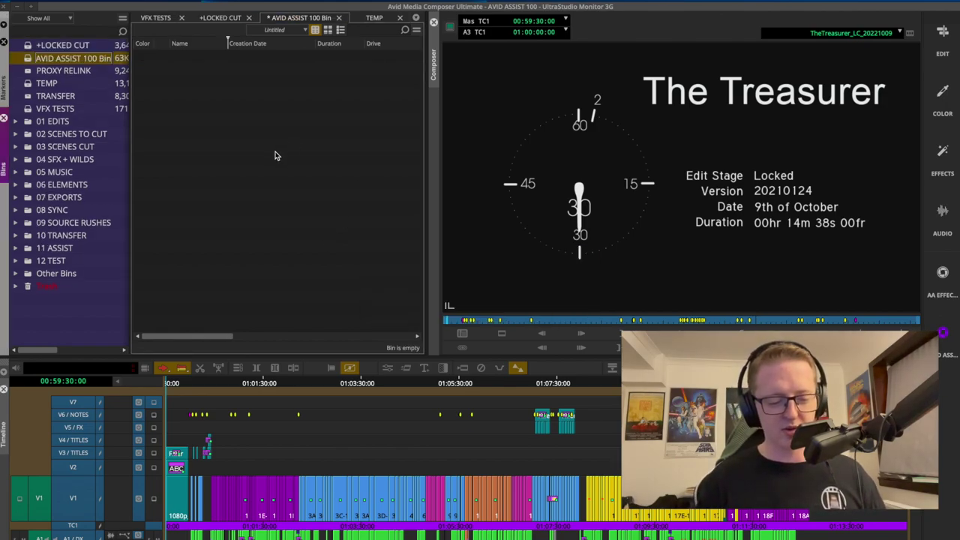
text(GENERICS)
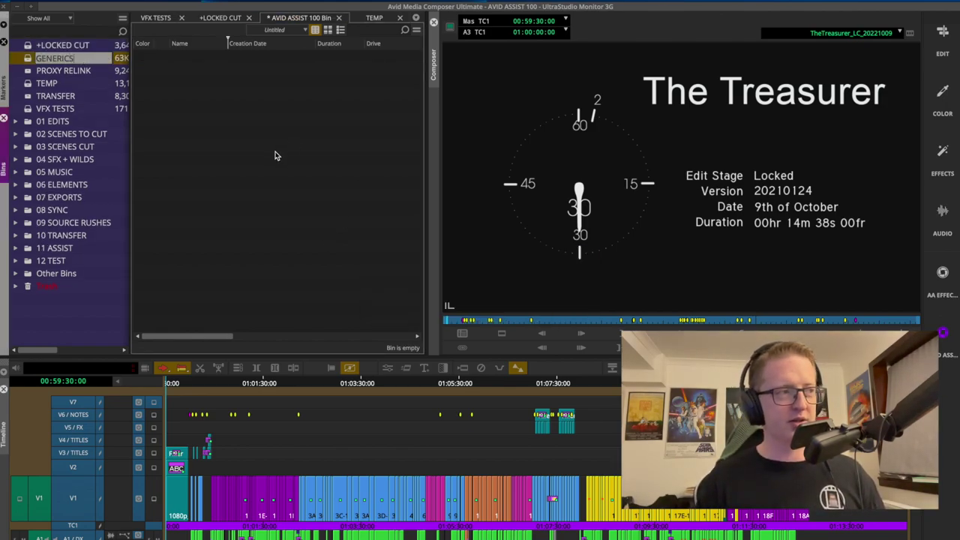
click(255, 118)
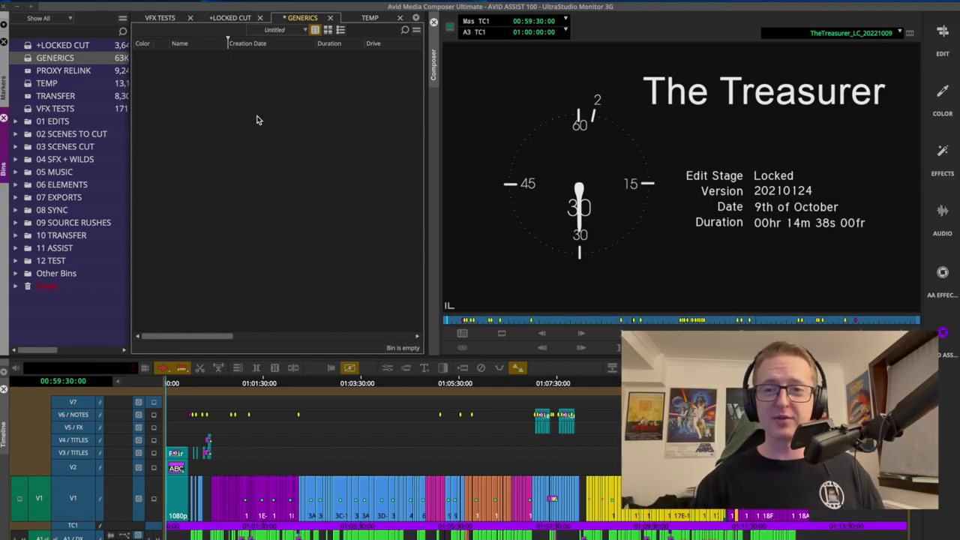
key(super+shift+n)
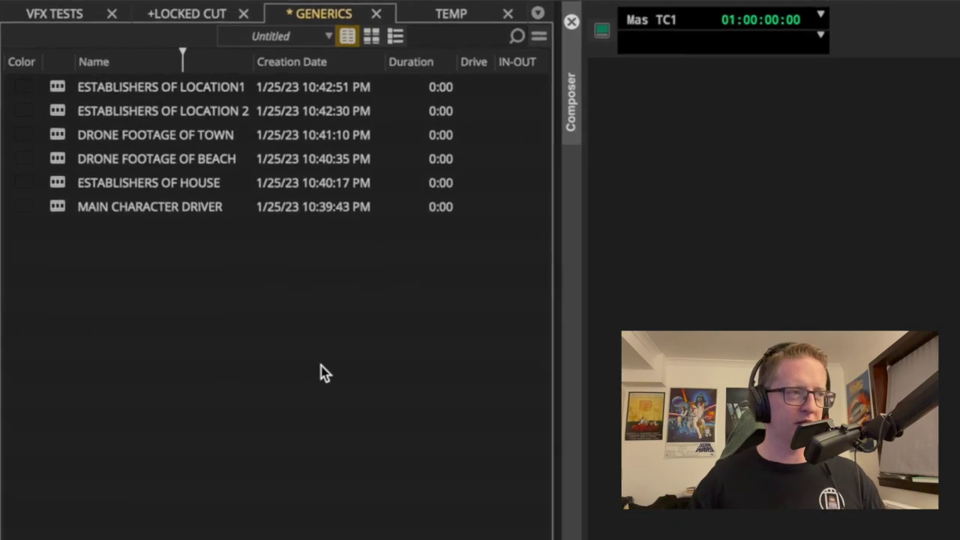
click(300, 201)
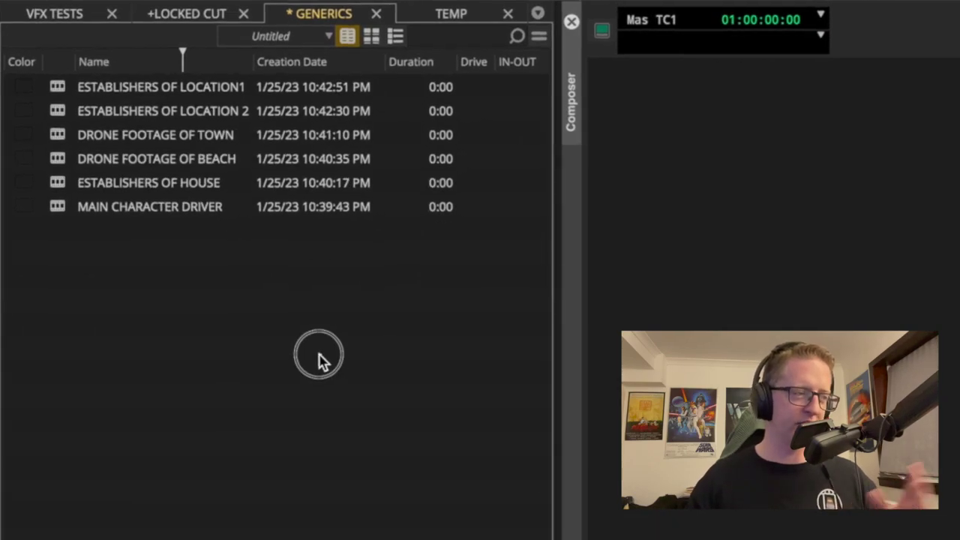
click(60, 186)
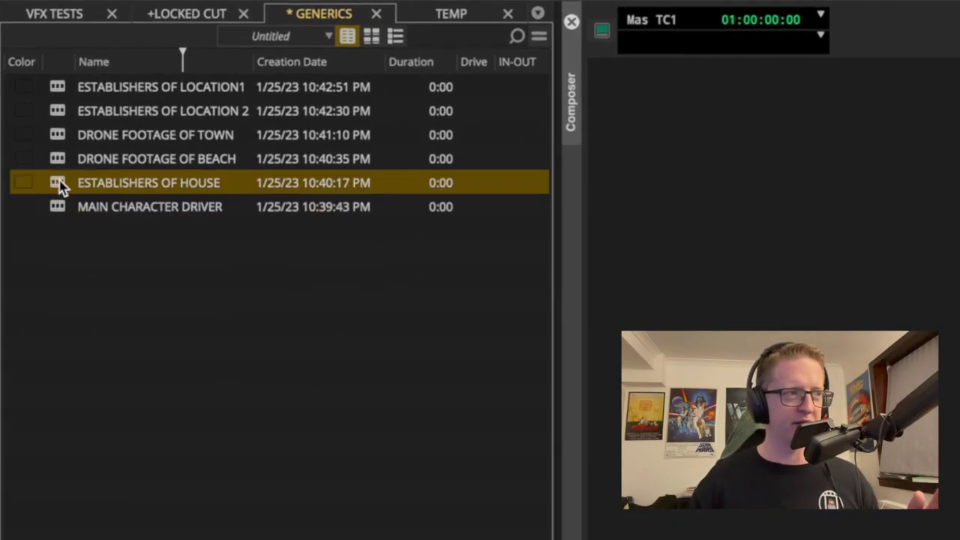
click(58, 159)
click(57, 111)
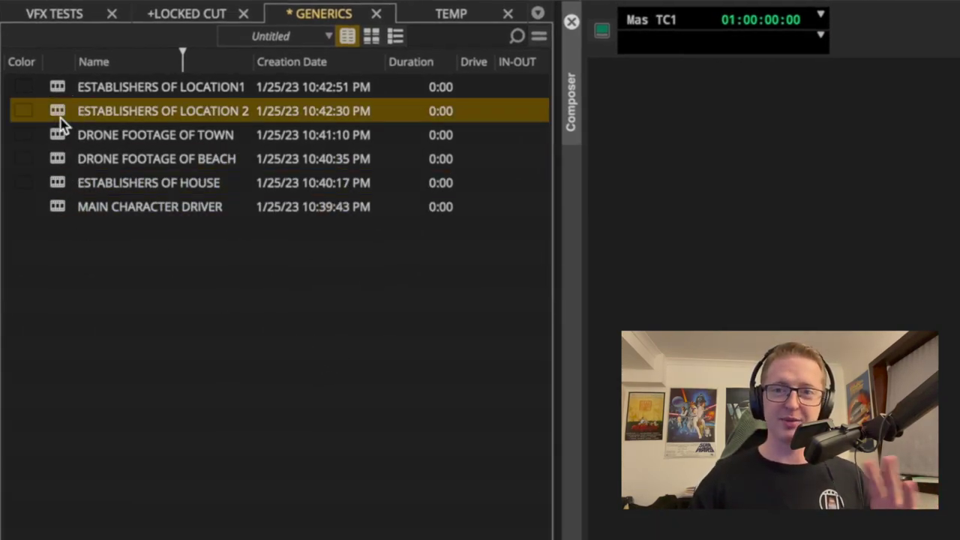
click(208, 300)
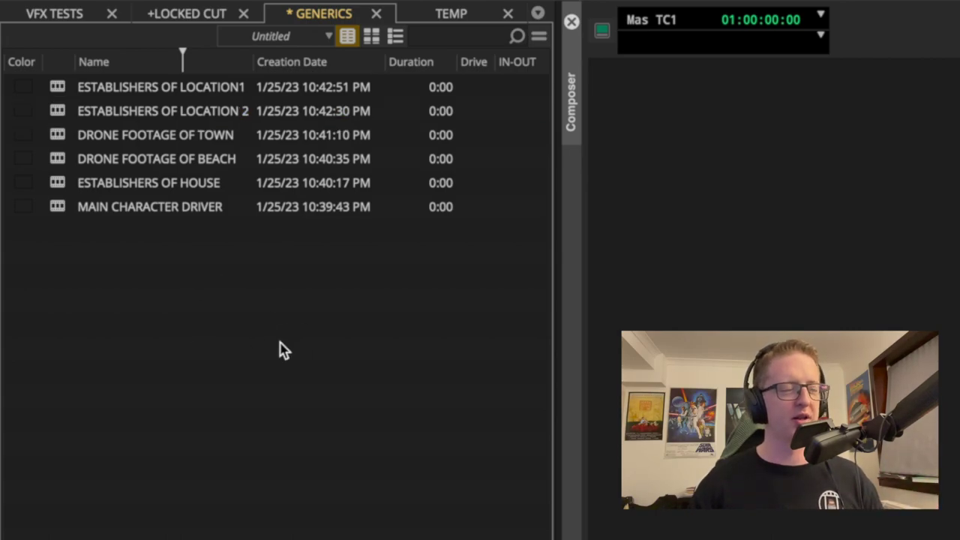
Step: Review the AAF - COPY MEDIA export settings for all sequences in the GENERICS bin, cancel the export and save the bin
key(ctrl+a)
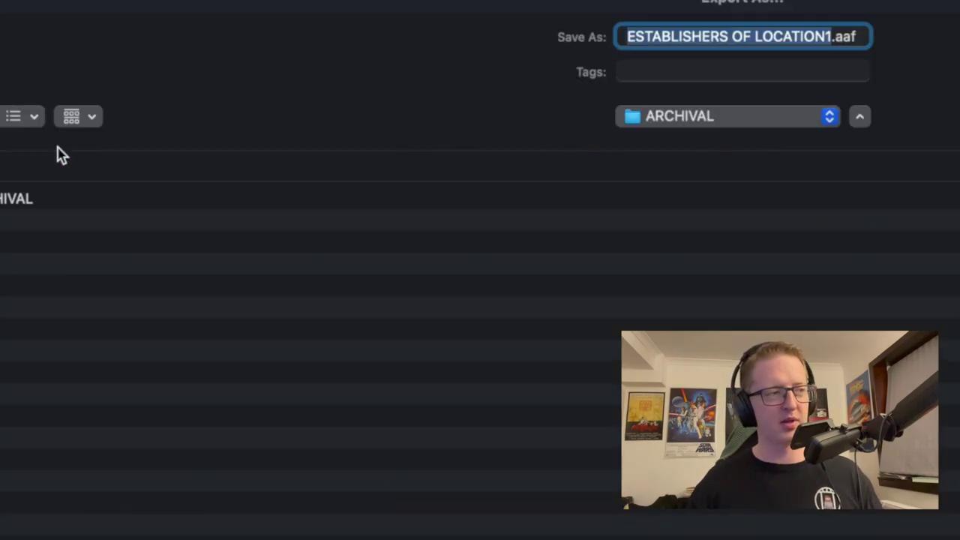
click(535, 530)
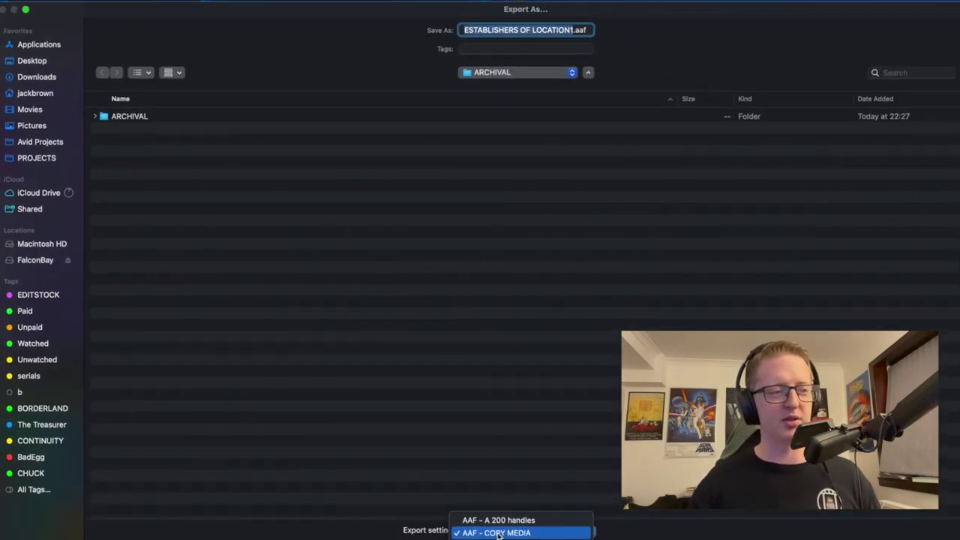
click(557, 531)
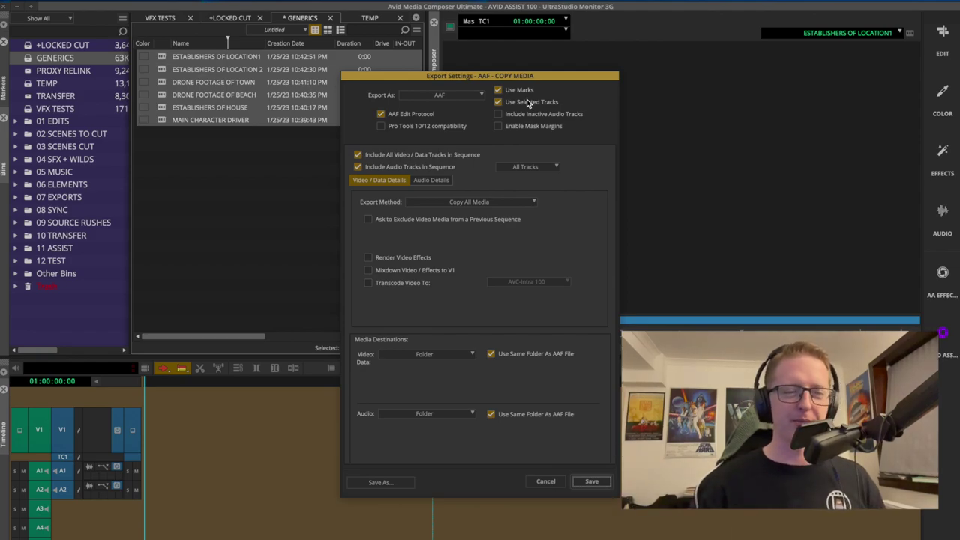
key(Escape)
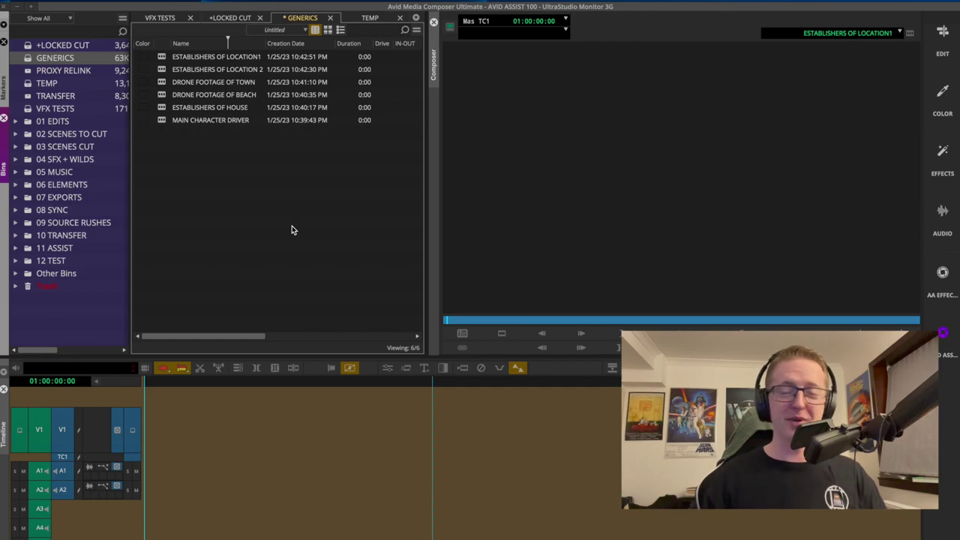
key(ctrl+s)
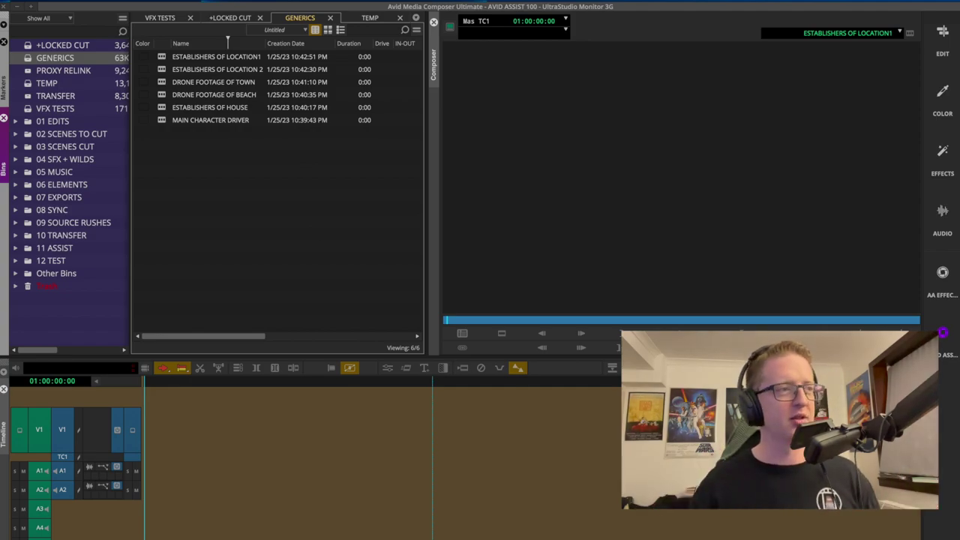
Step: Open the Media Tool display settings and try combining the ALPHA_TESTS, BODERLAND and BETTER projects with AVID ASSIST 100, ending on Avid AE Intro Project
click(322, 1)
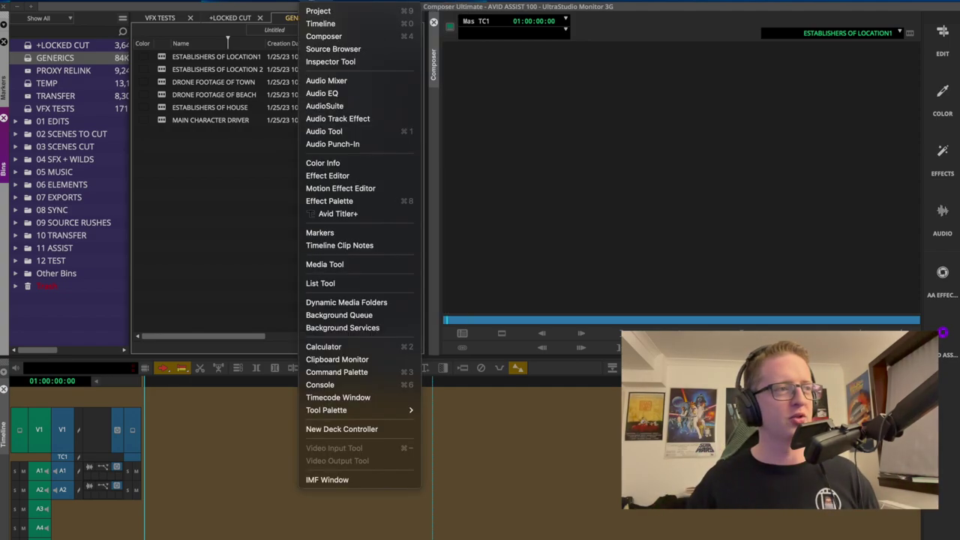
click(368, 264)
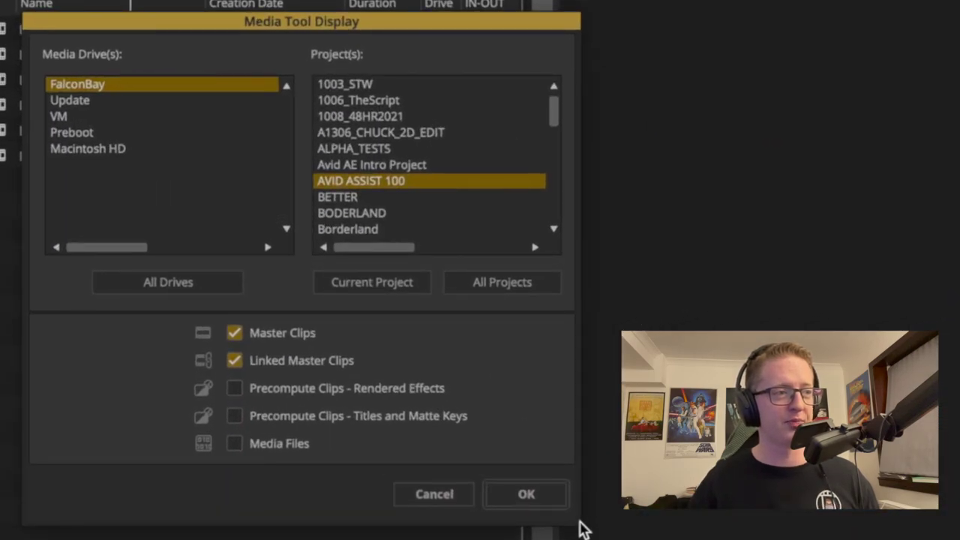
scroll(507, 210, down, 2)
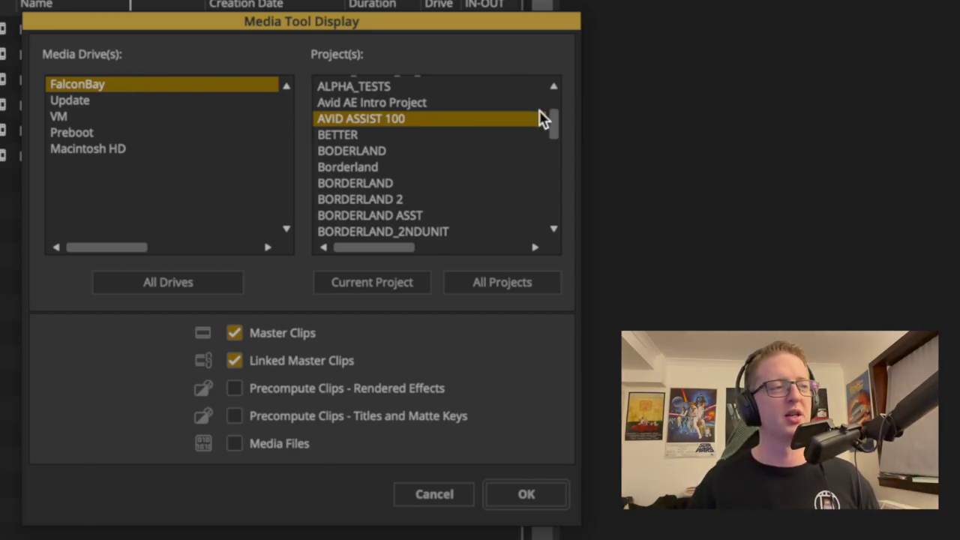
drag(556, 127, 562, 117)
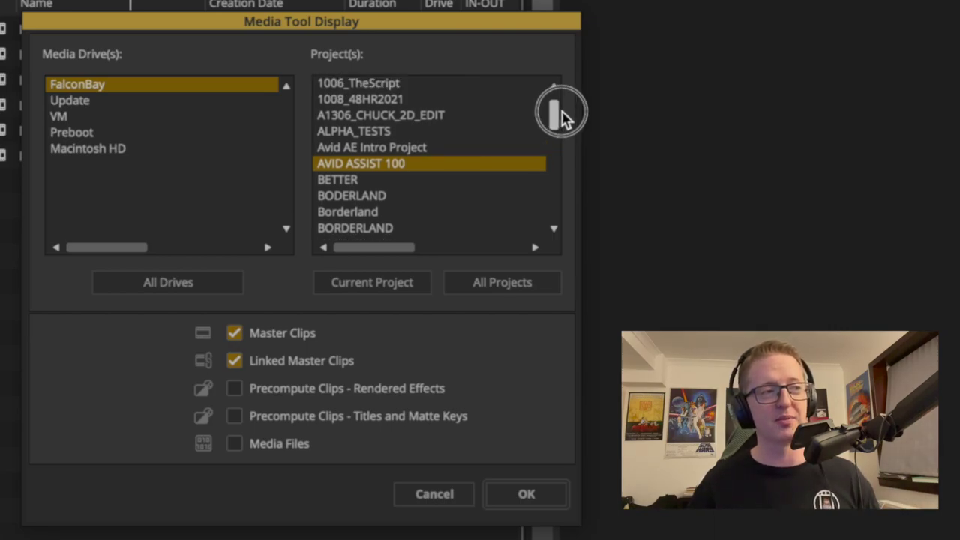
super+click(515, 197)
super+click(498, 132)
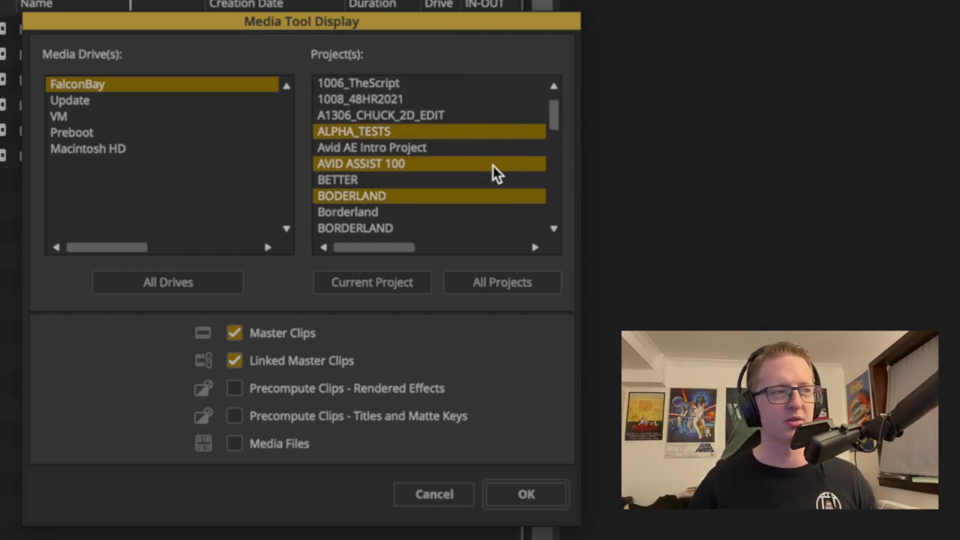
super+click(491, 180)
click(462, 149)
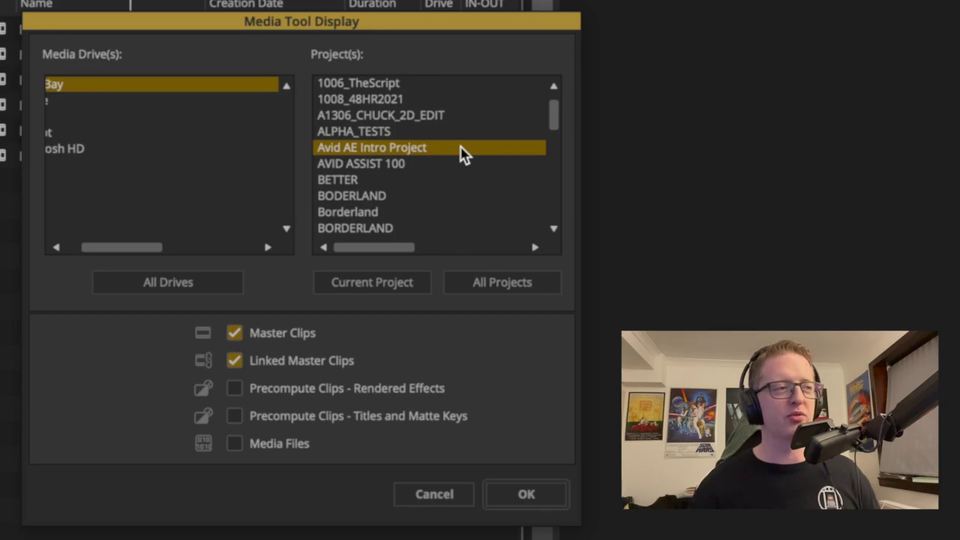
Step: Try selecting the range of projects from BODERLAND to BORDERLANDS_PLATE_SHOTS, and check the media drives list
scroll(462, 154, down, 5)
scroll(462, 155, up, 3)
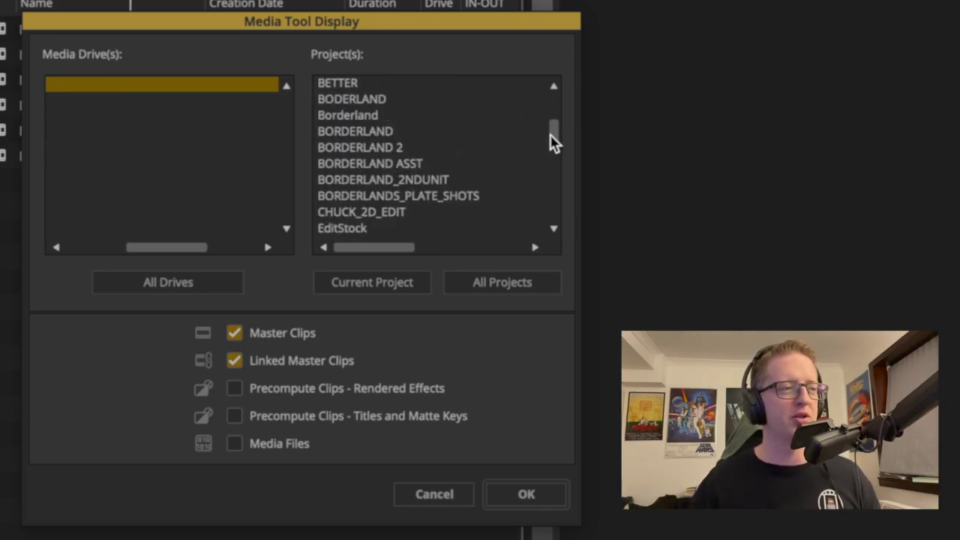
drag(391, 105, 416, 192)
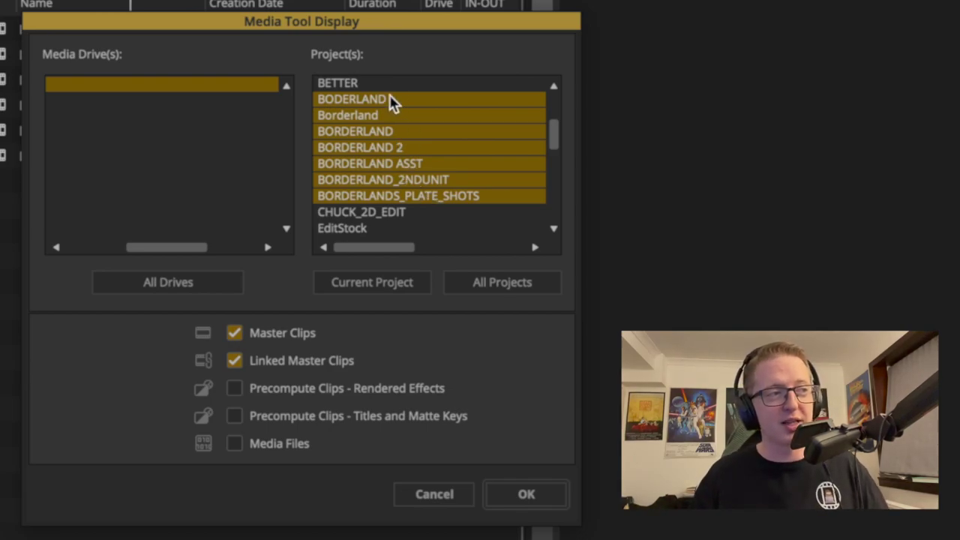
click(172, 280)
drag(177, 250, 37, 251)
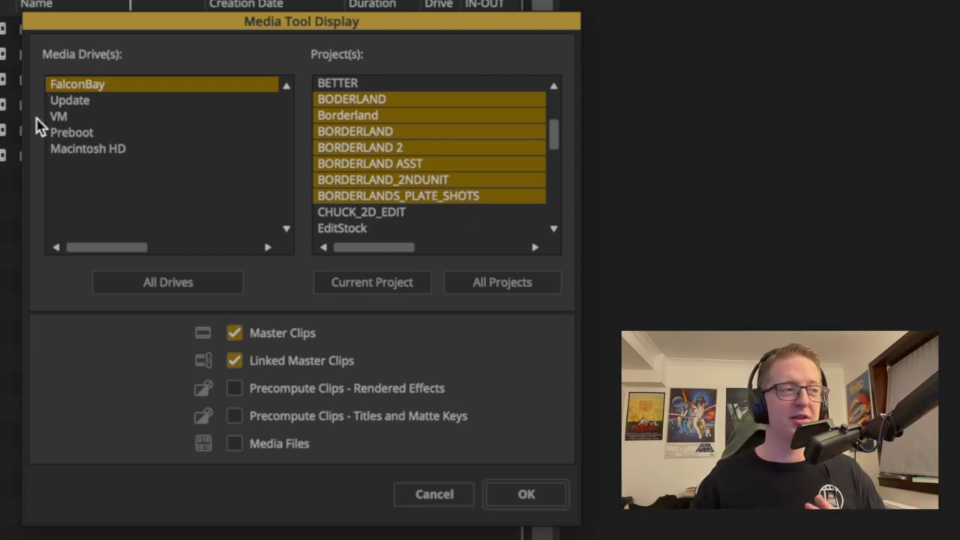
Step: Select the AVID ASSIST 100 project and try choosing THE TREASURER through TheTreasurer_Offline instead
scroll(524, 128, up, 3)
click(514, 153)
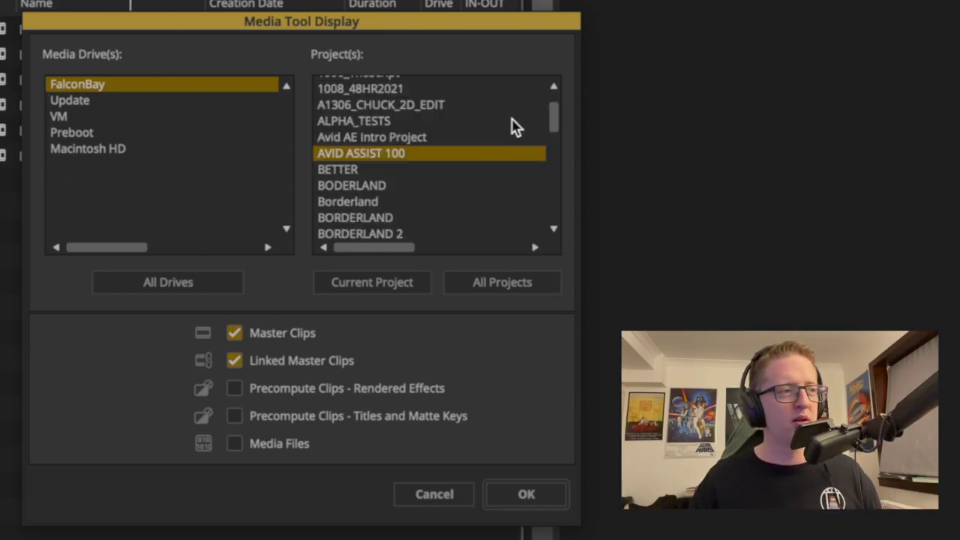
drag(548, 128, 554, 209)
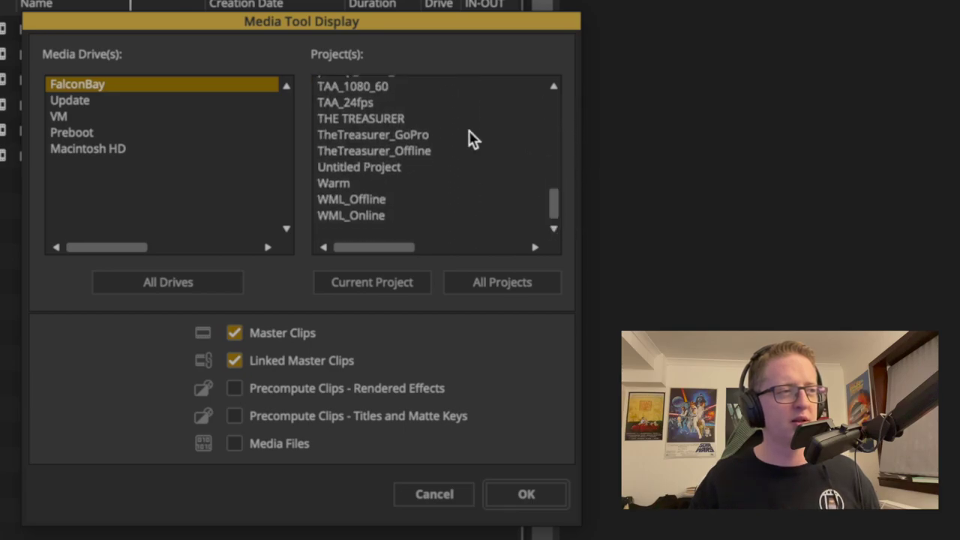
drag(439, 119, 441, 153)
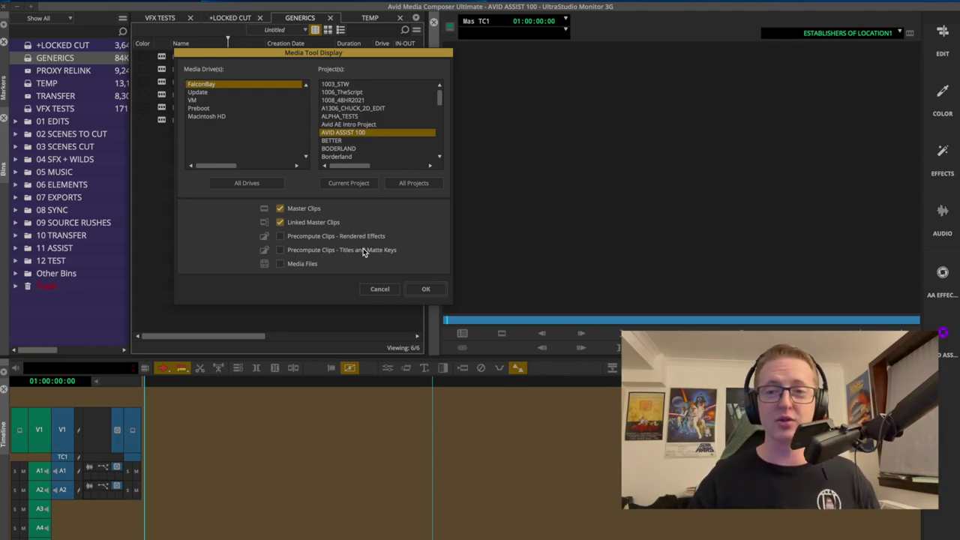
Step: Include rendered effects, titles and matte keys, and media files in the Media Tool display for AVID ASSIST 100, and load the list
click(304, 263)
click(315, 250)
click(315, 235)
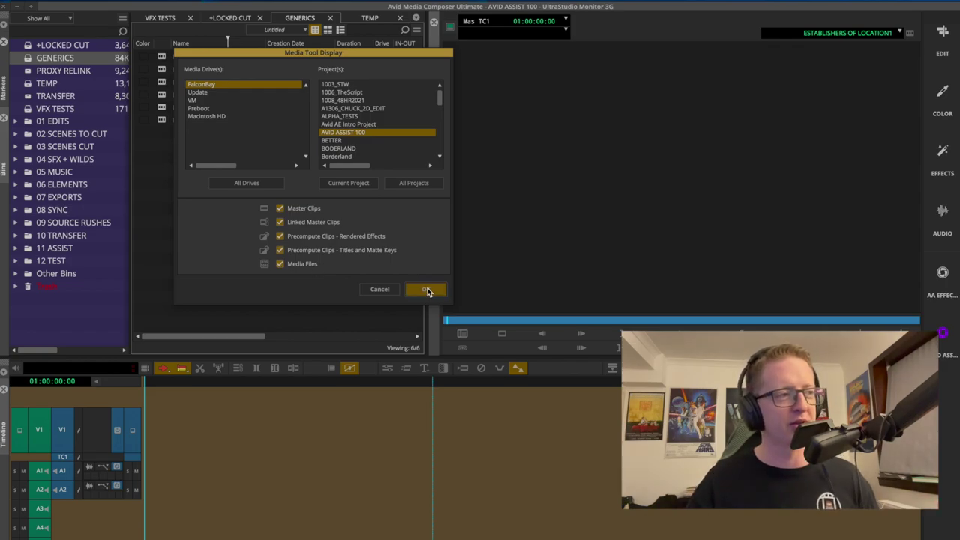
click(426, 290)
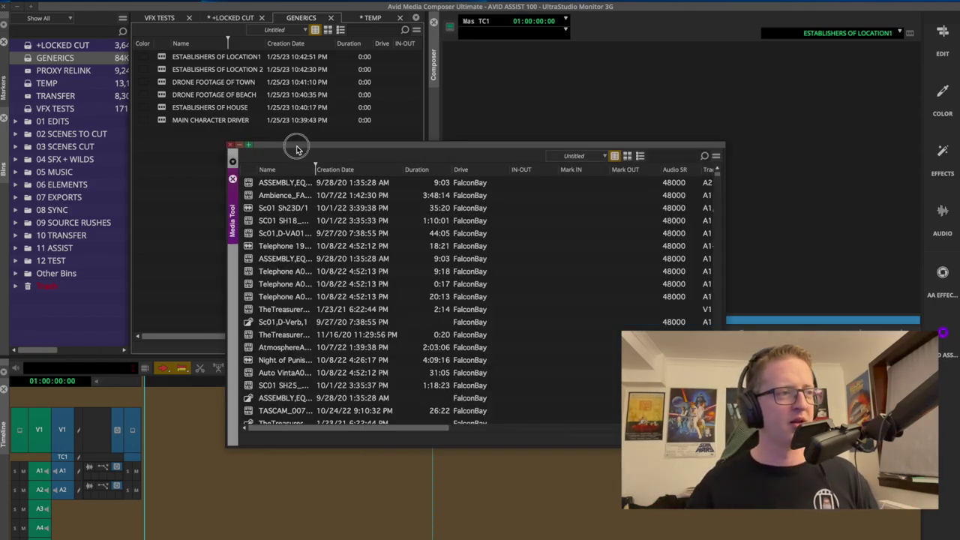
Step: Reposition and enlarge the Media Tool window, and open Consolidate/Transcode for all listed clips
drag(286, 147, 164, 37)
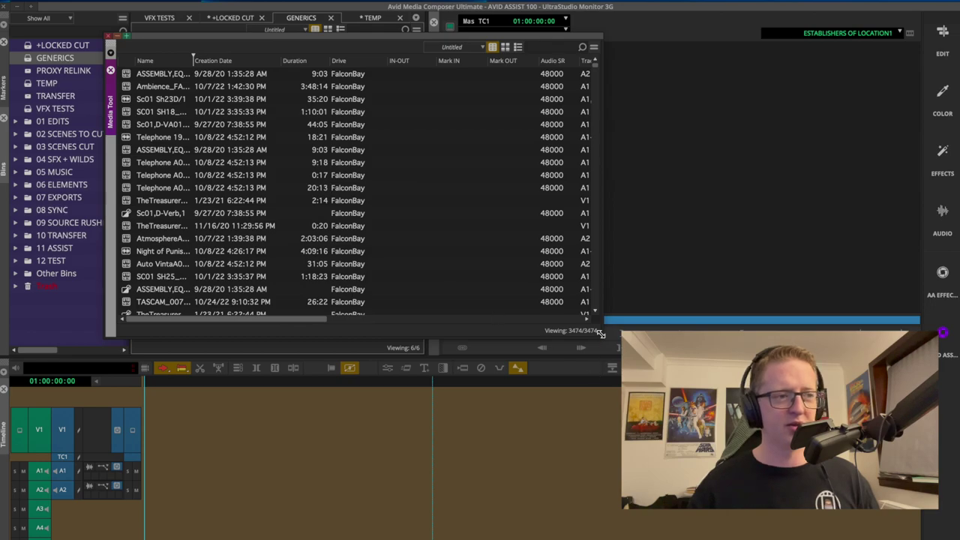
drag(602, 333, 688, 396)
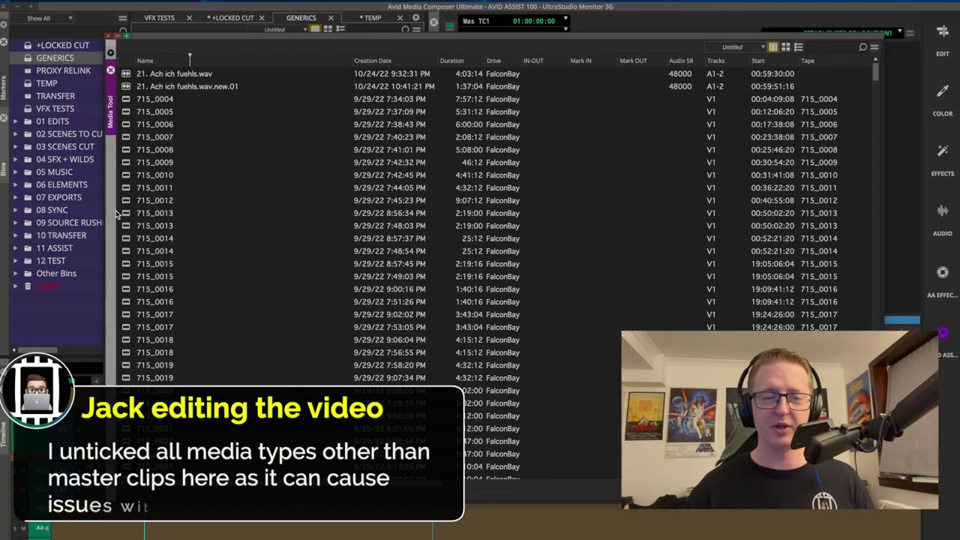
click(139, 225)
key(ctrl+a)
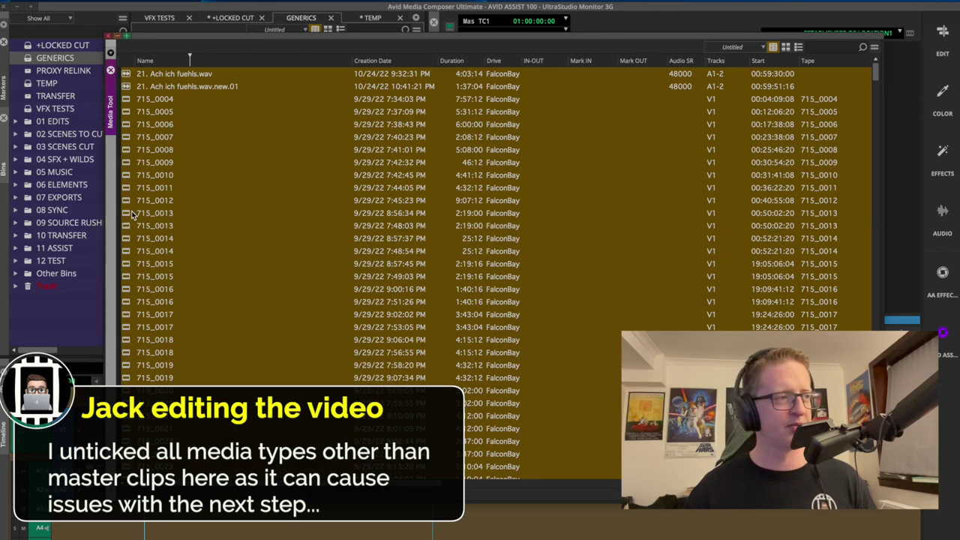
right_click(186, 217)
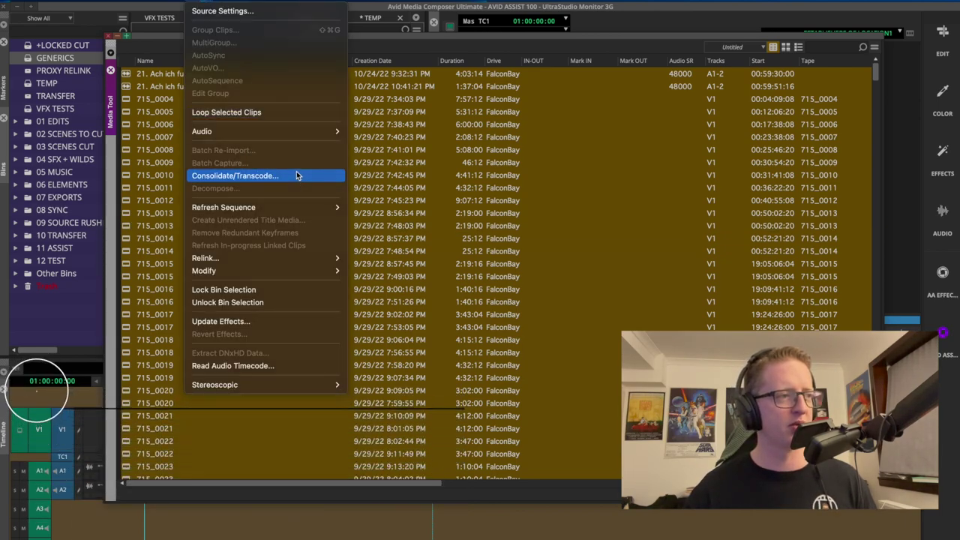
click(294, 175)
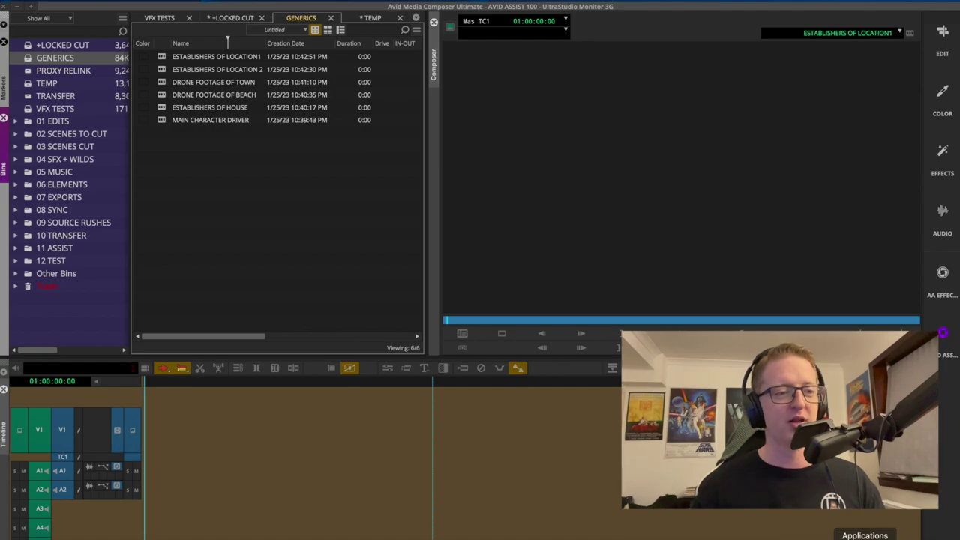
Step: Launch MDVx from the Applications folder and scan only the /Volumes/FalconBay drive for media, leaving out the root volume
click(900, 535)
scroll(640, 307, down, 5)
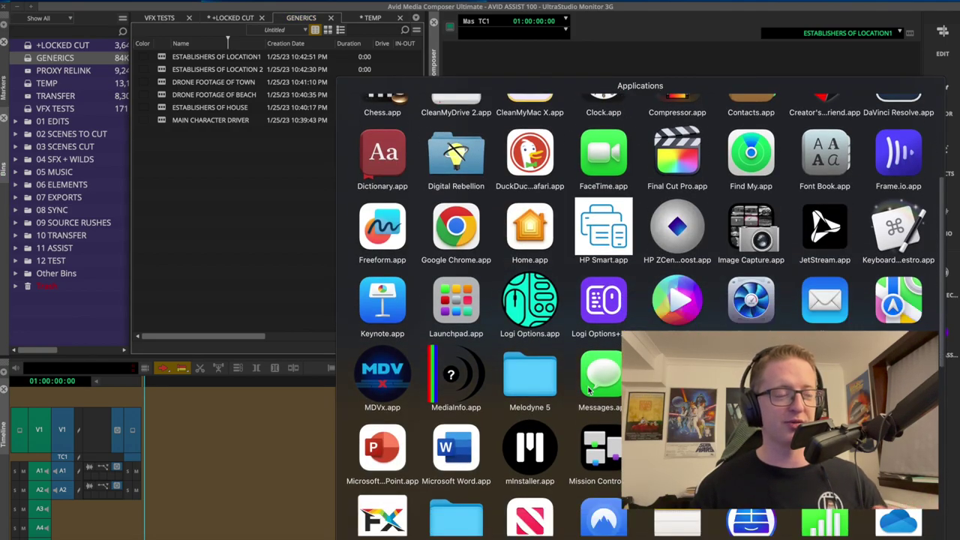
click(382, 379)
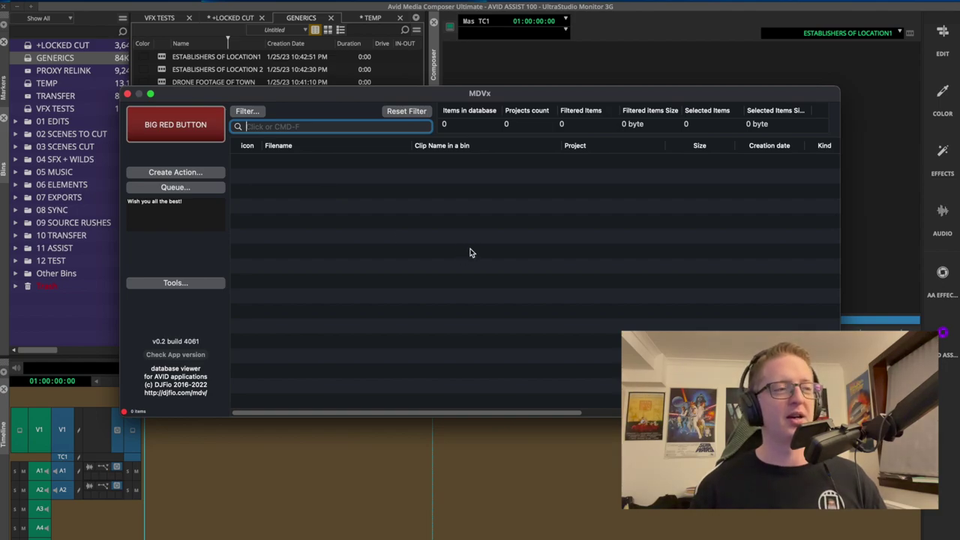
click(183, 126)
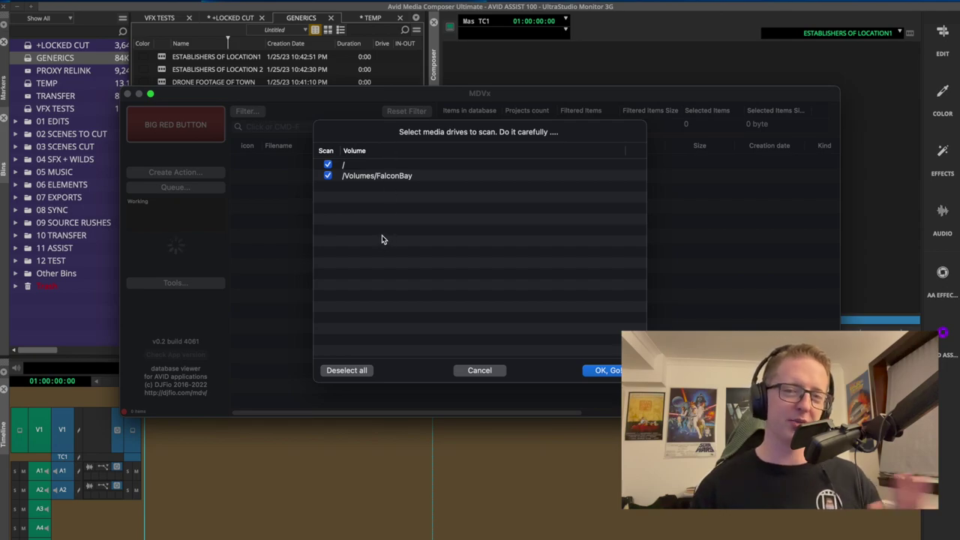
click(329, 165)
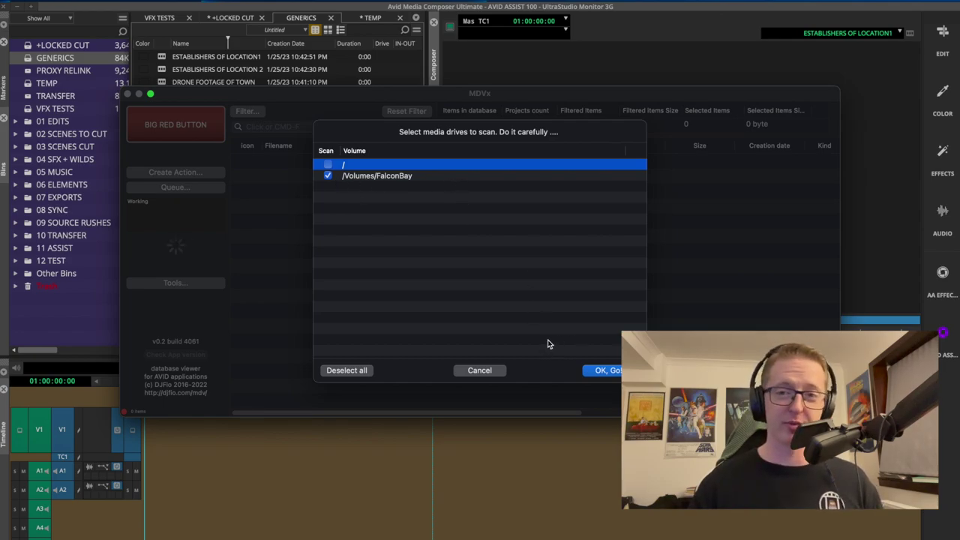
click(609, 373)
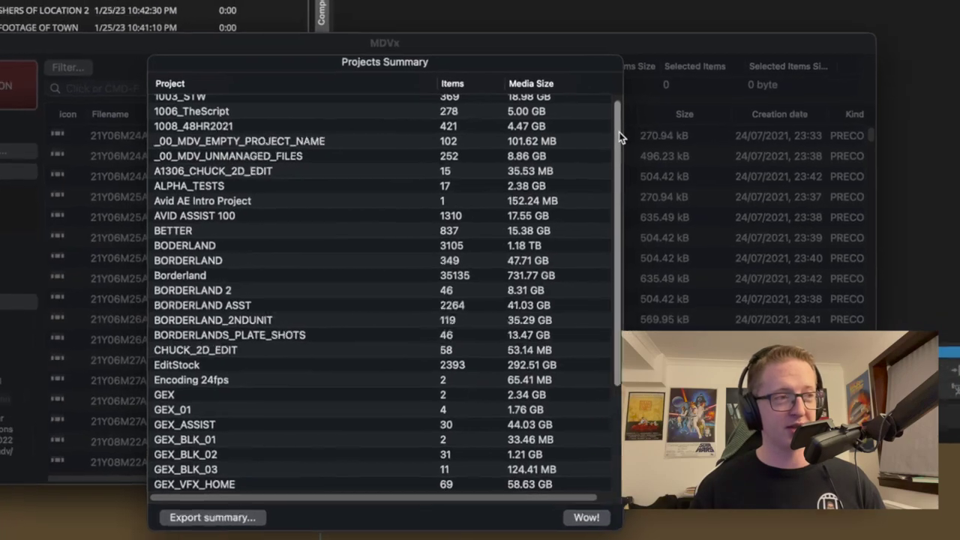
Step: Examine each project's item count and media size in the Projects Summary and close it
scroll(649, 173, down, 2)
drag(597, 135, 623, 62)
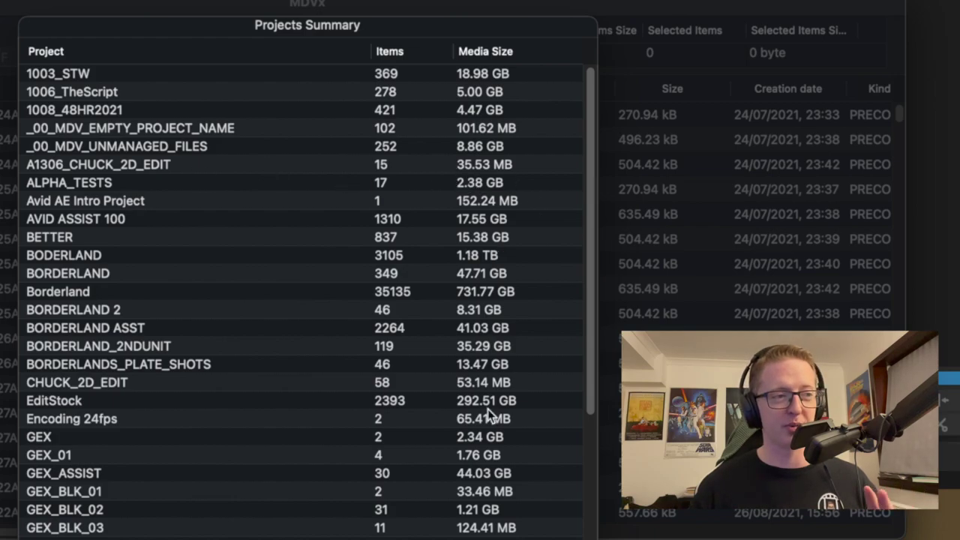
scroll(487, 408, down, 5)
scroll(480, 405, up, 5)
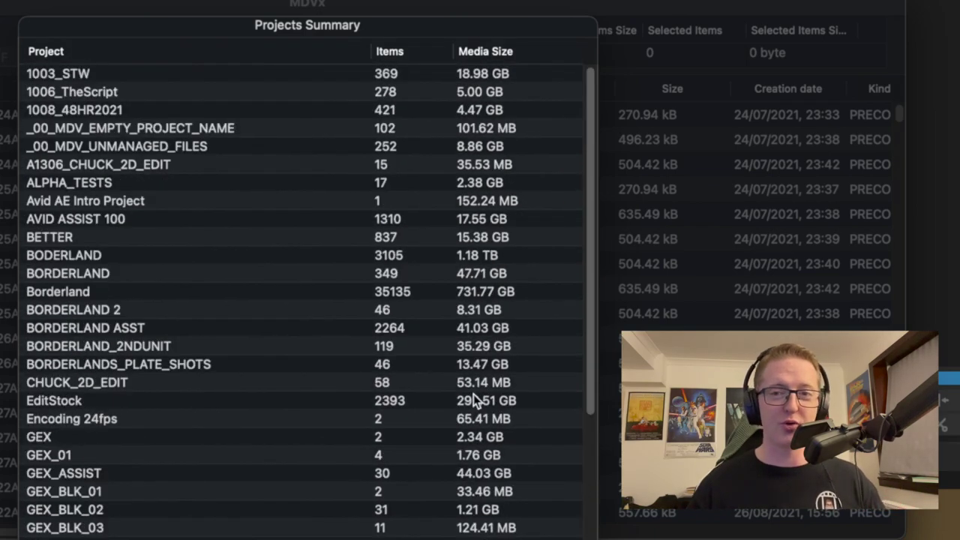
scroll(474, 402, down, 5)
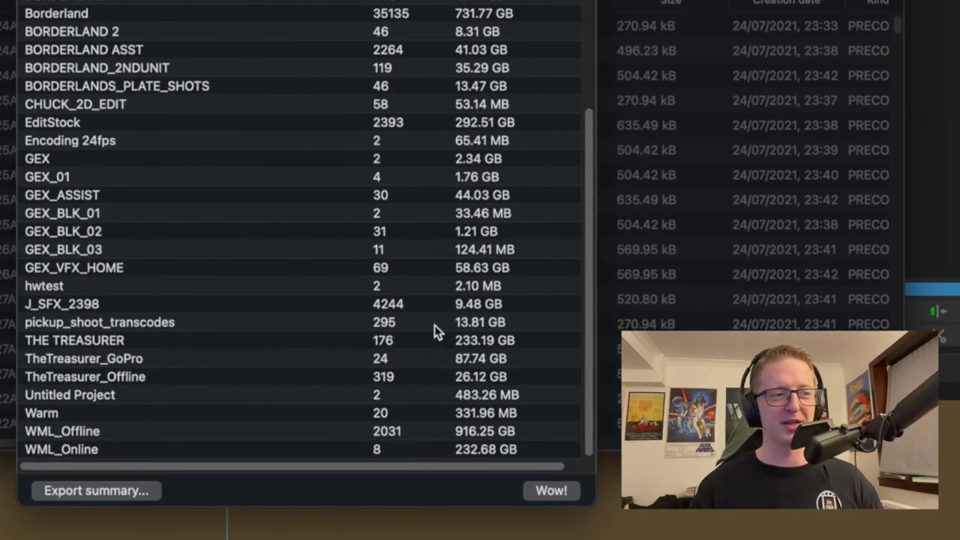
scroll(545, 285, up, 2)
scroll(546, 285, down, 2)
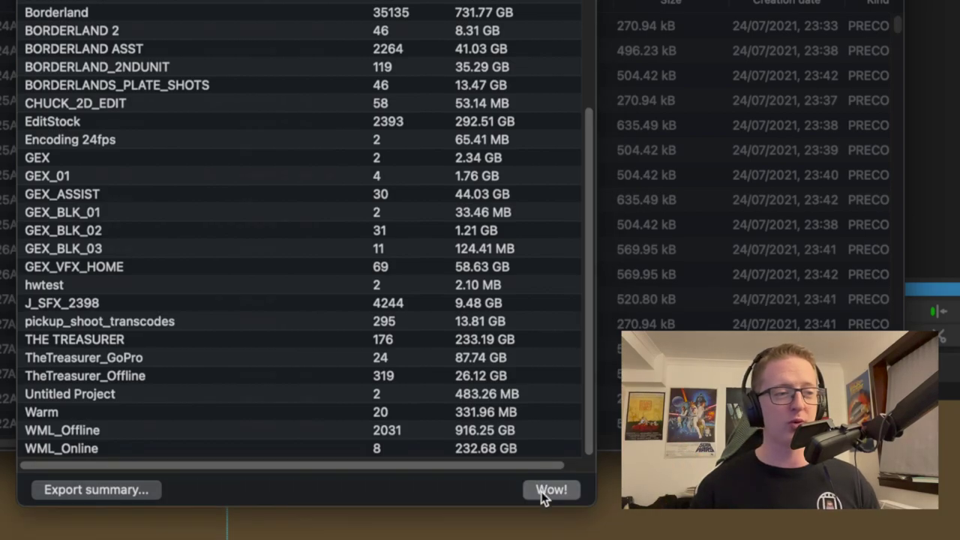
click(540, 491)
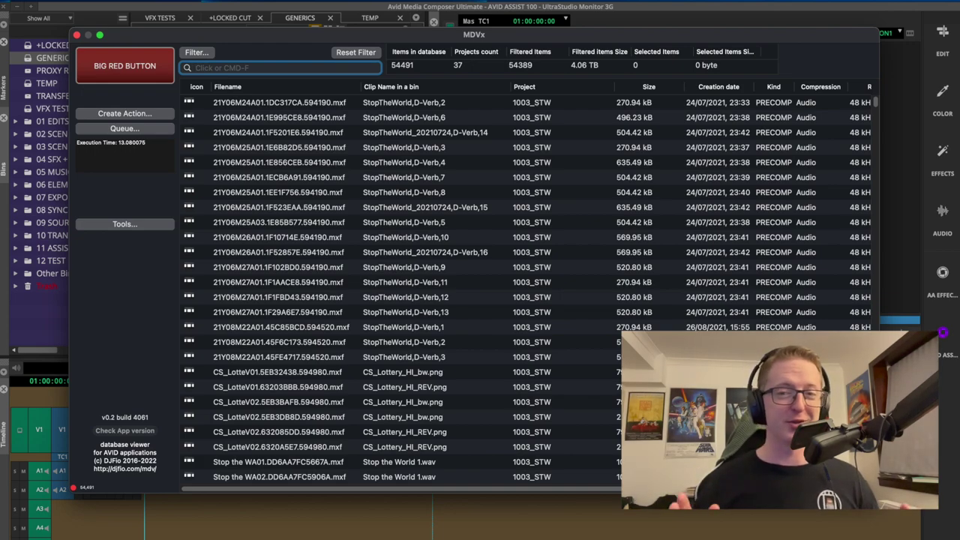
Step: Filter the media database to show only the TheTreasurer_GoPro and TheTreasurer_Offline projects
click(206, 52)
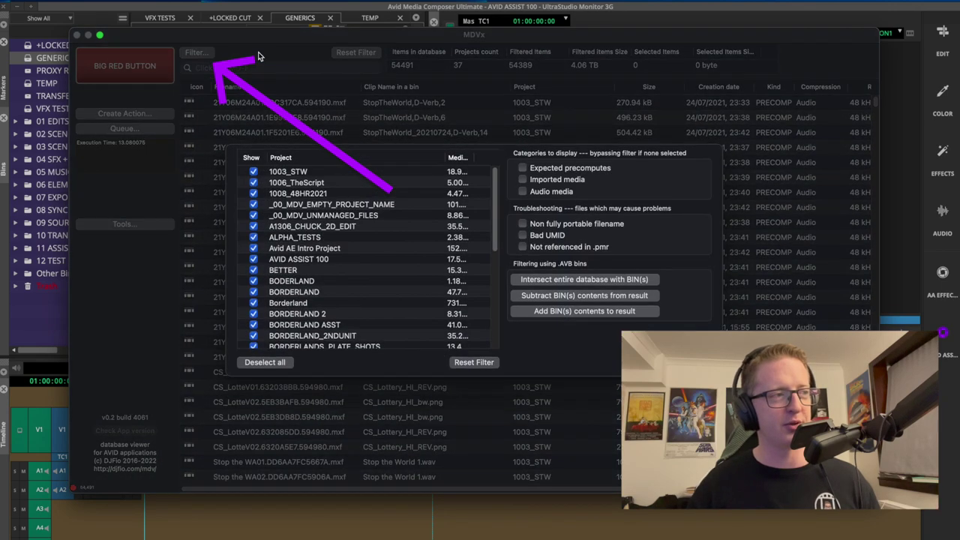
scroll(358, 249, down, 5)
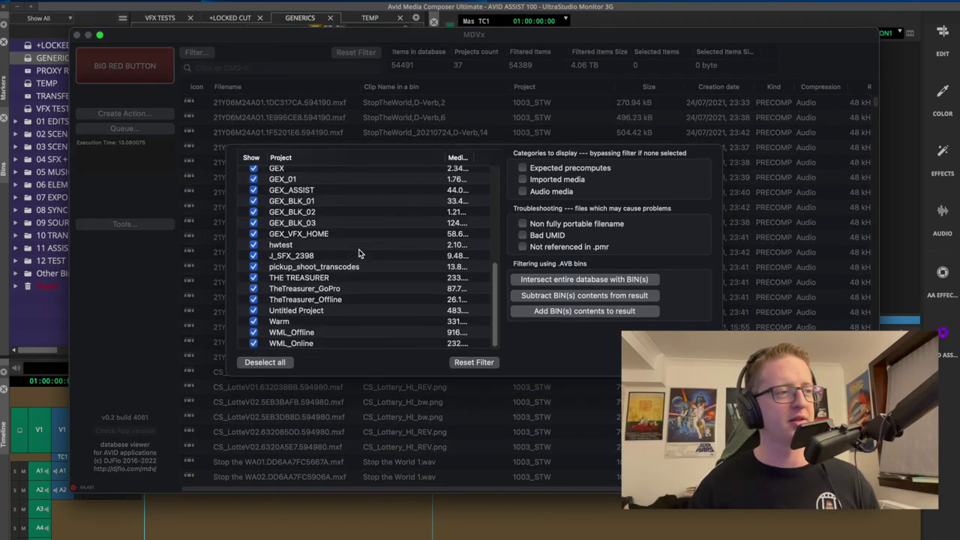
scroll(358, 249, up, 5)
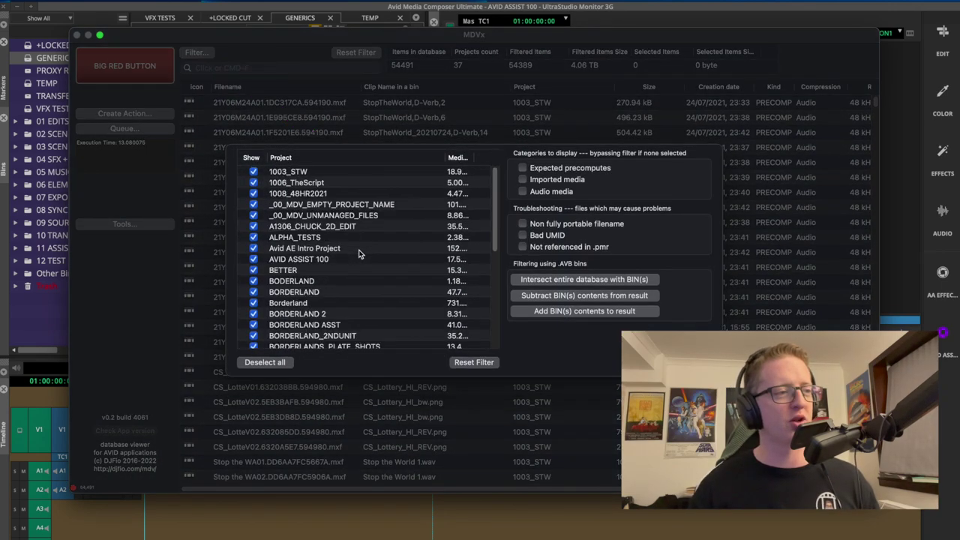
click(252, 365)
scroll(379, 303, down, 10)
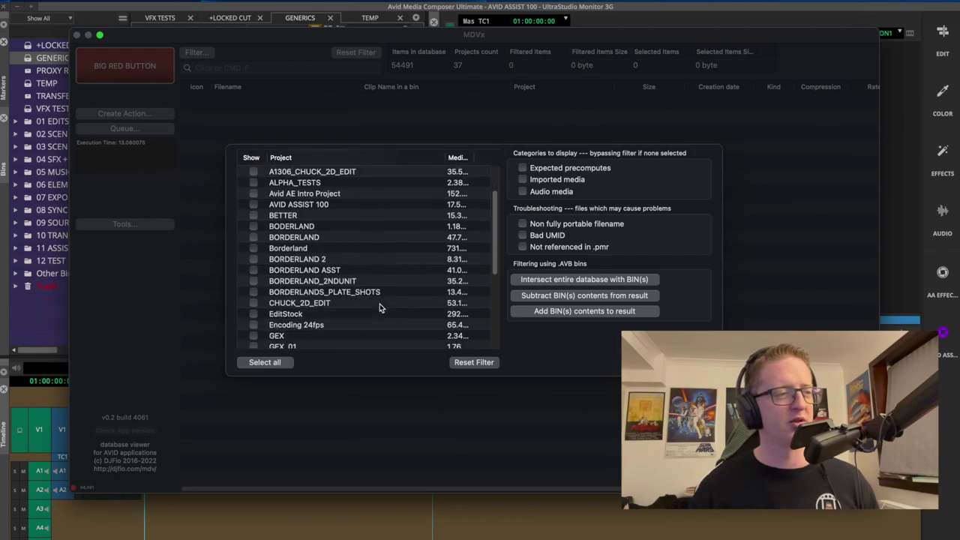
scroll(379, 303, down, 1)
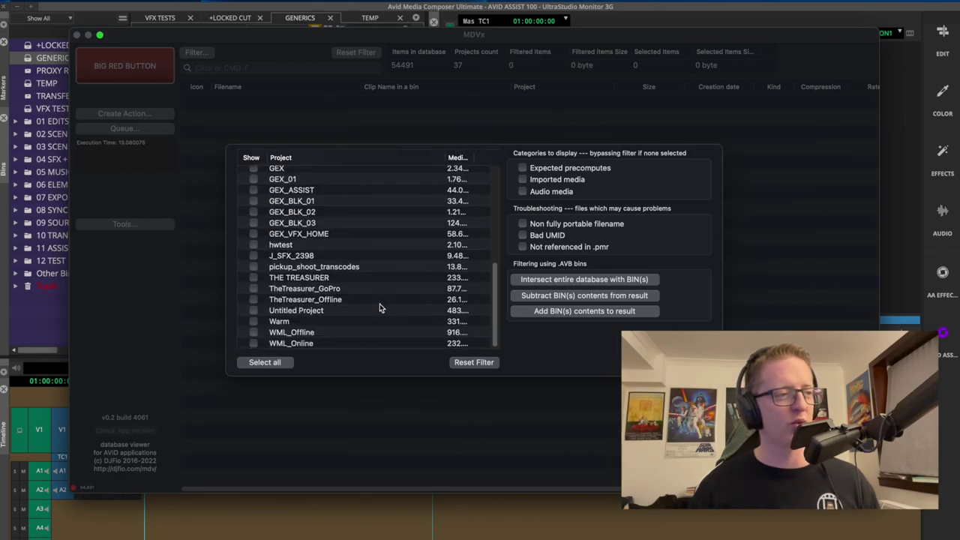
click(253, 300)
click(255, 288)
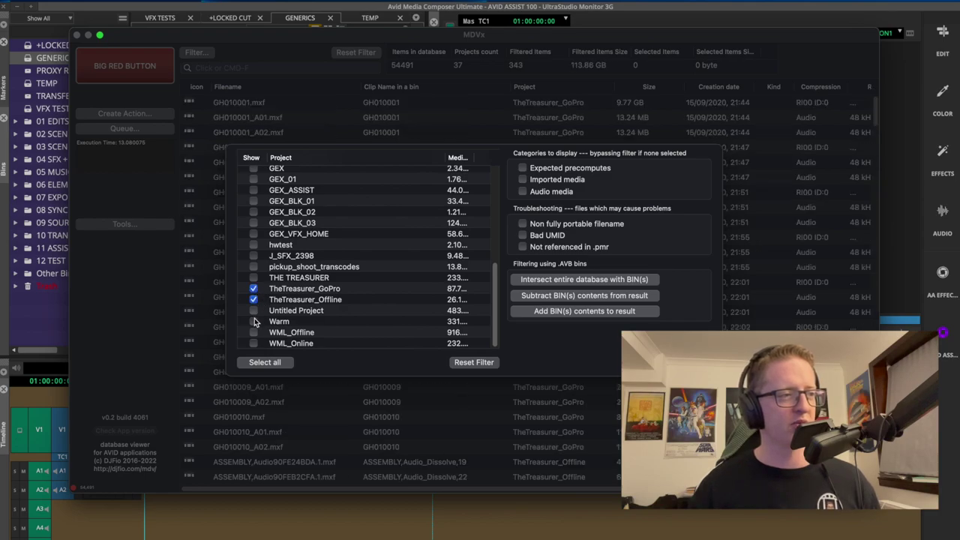
Step: Add THE TREASURER project to the media database filter and close the filter options
click(253, 277)
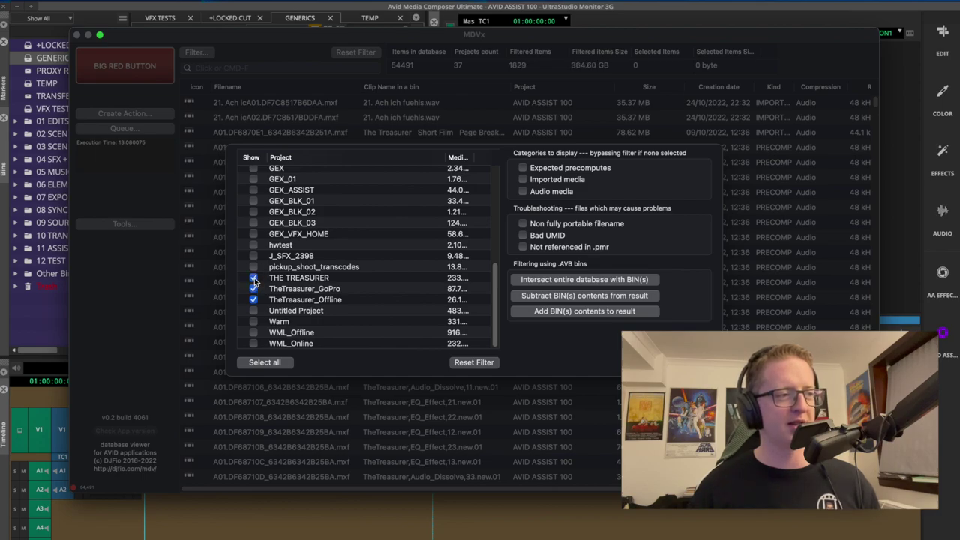
click(255, 278)
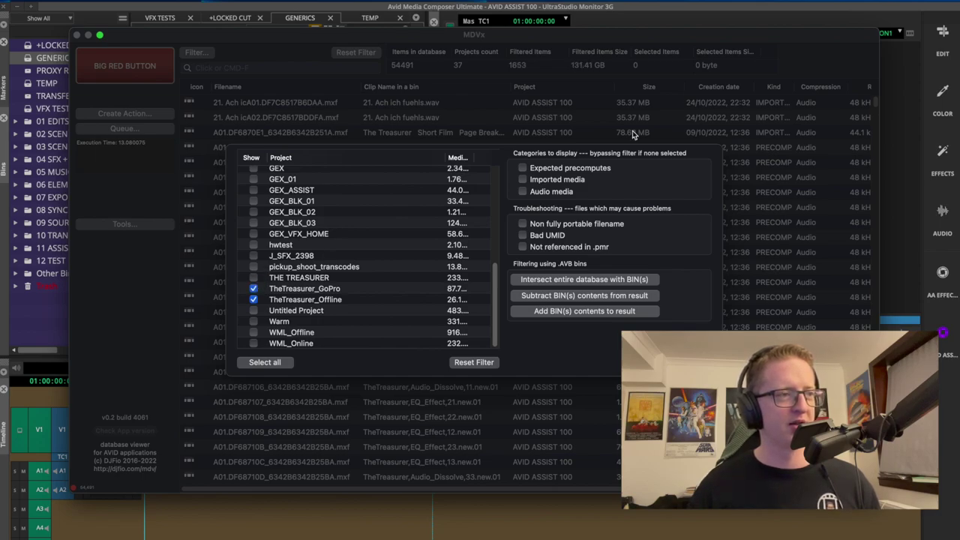
click(254, 278)
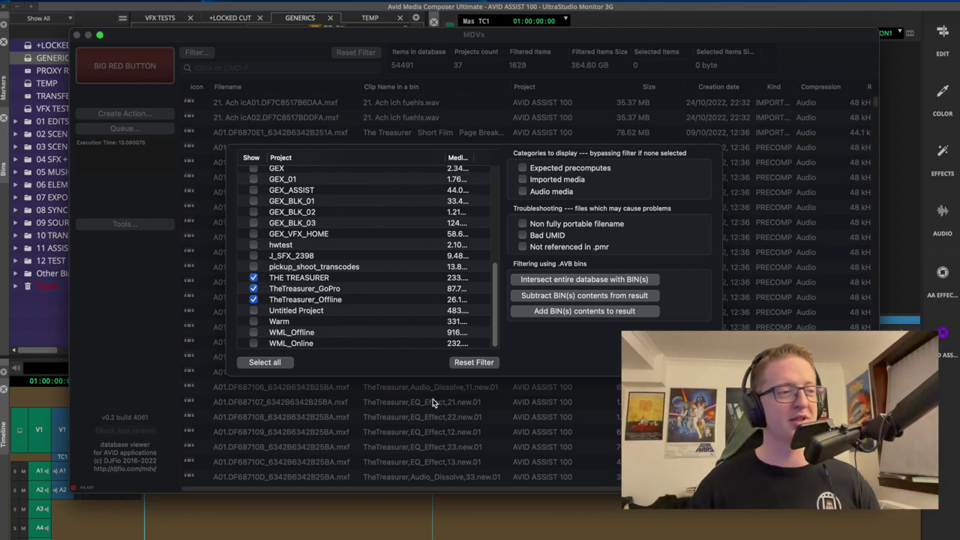
click(470, 397)
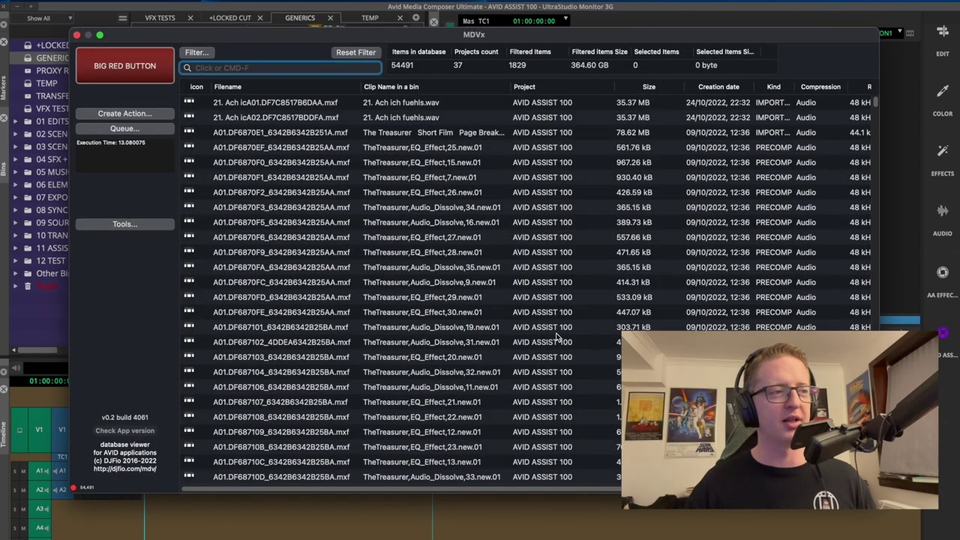
Step: Examine the filtered media files, including their format details and the file paths on the drive
click(318, 260)
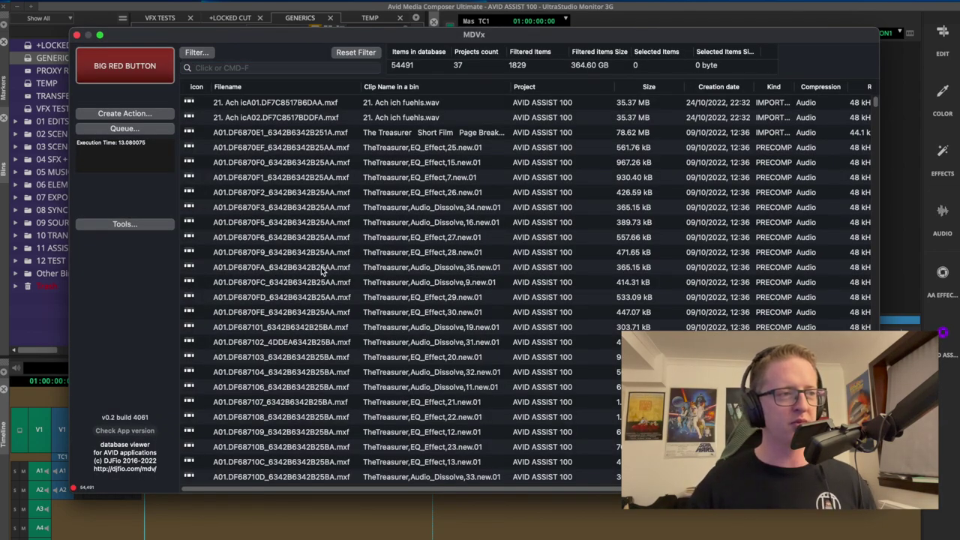
click(294, 225)
scroll(307, 308, down, 3)
scroll(307, 308, up, 3)
scroll(308, 307, down, 1)
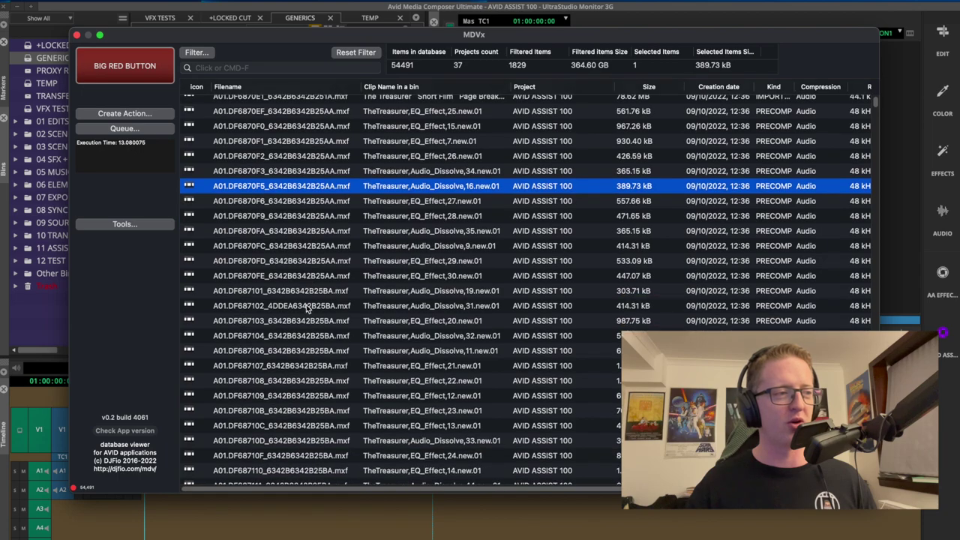
scroll(307, 322, up, 2)
click(297, 136)
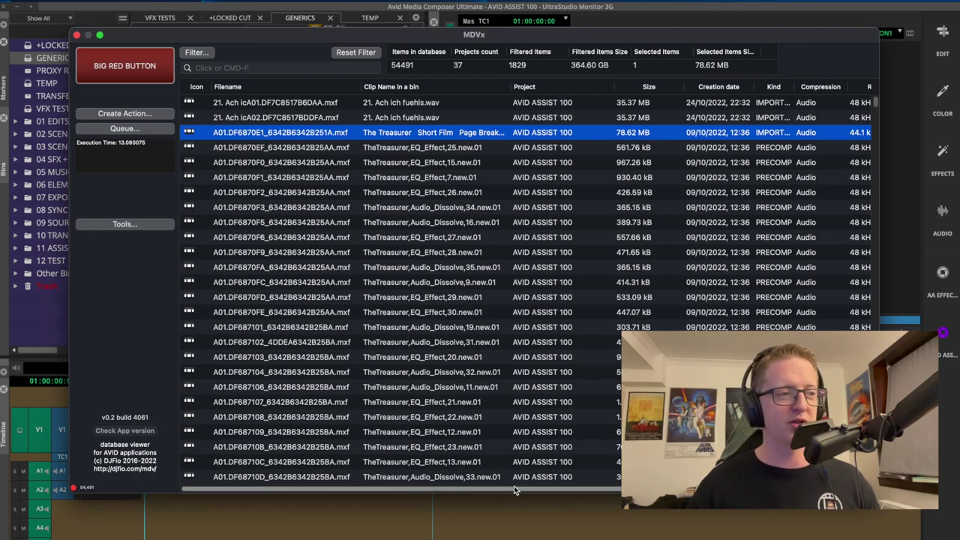
drag(514, 489, 754, 490)
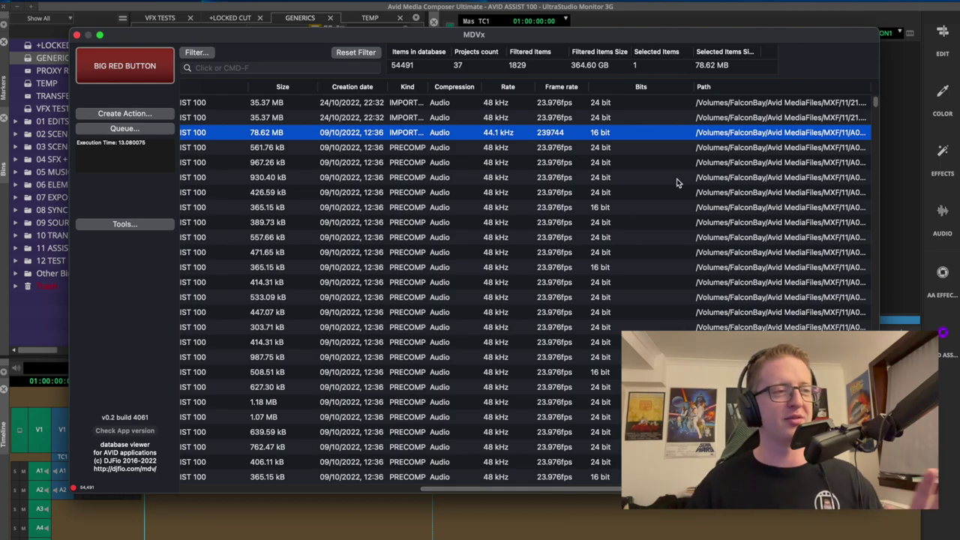
scroll(671, 321, left, 10)
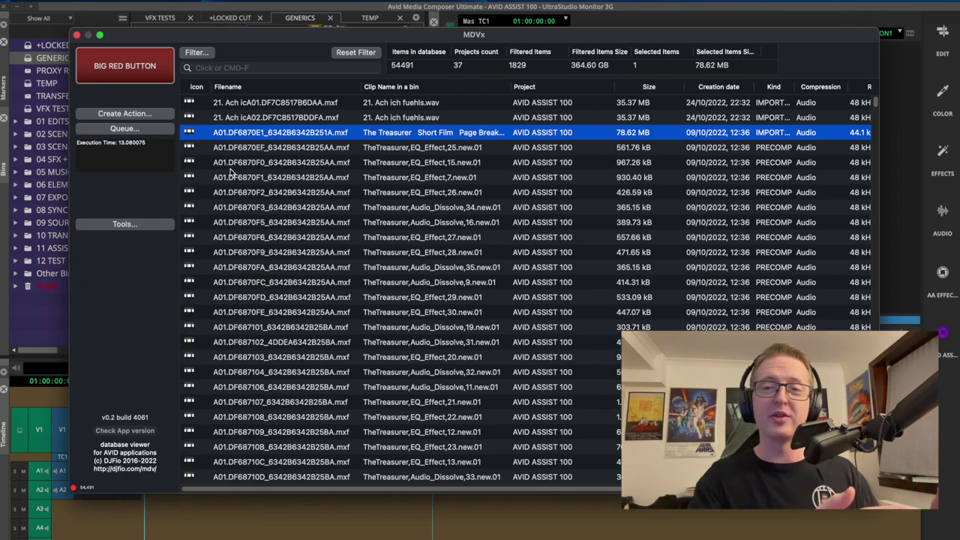
Step: Copy all filtered media to /Volumes/FalconBay/PROJECTS/1015_AVID_ASSIST/ARCHIVAL/ARCHIVAL/MDV without creating projects folders or MXF folders
key(super+a)
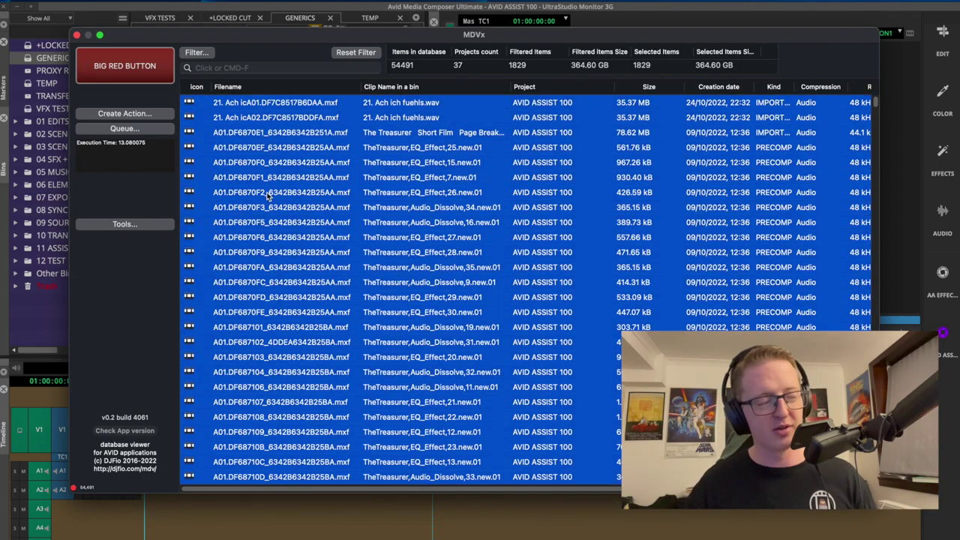
click(147, 116)
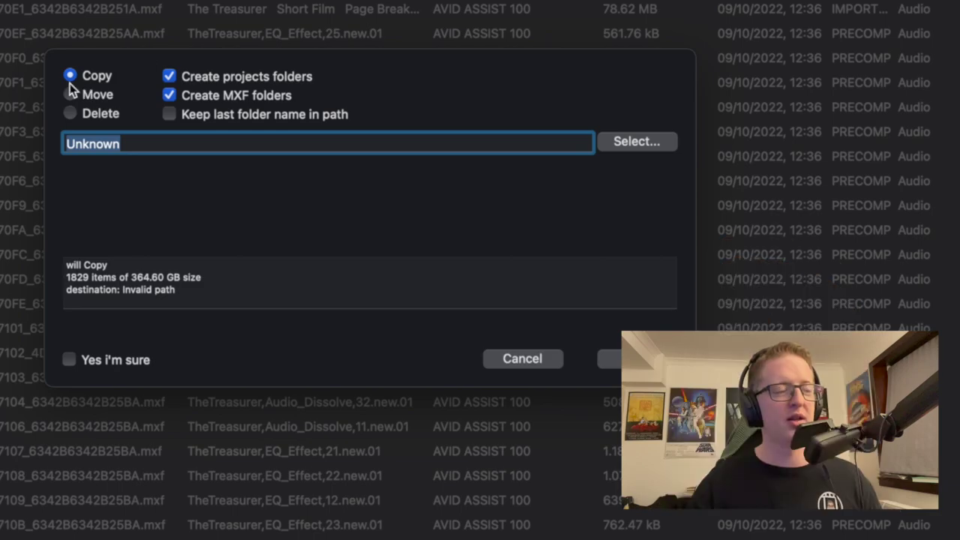
click(641, 141)
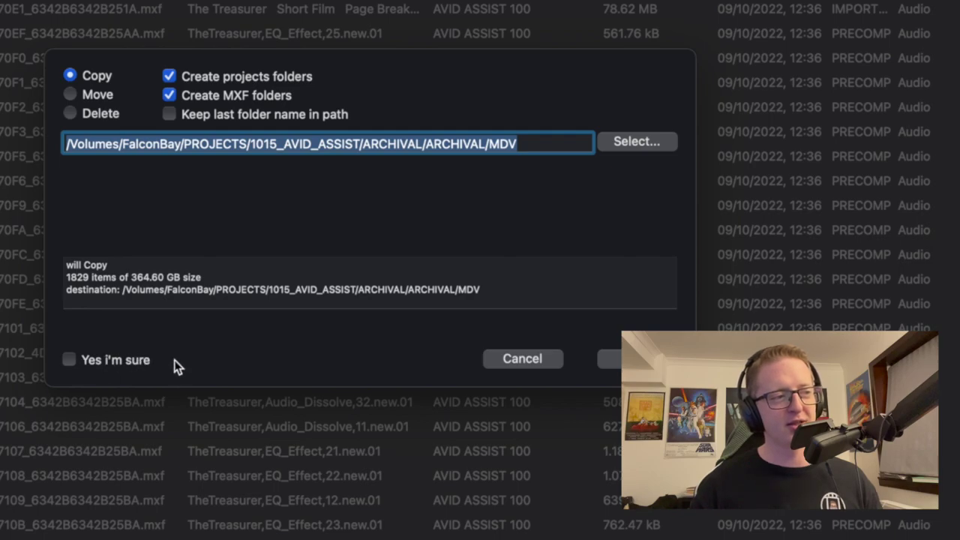
click(69, 360)
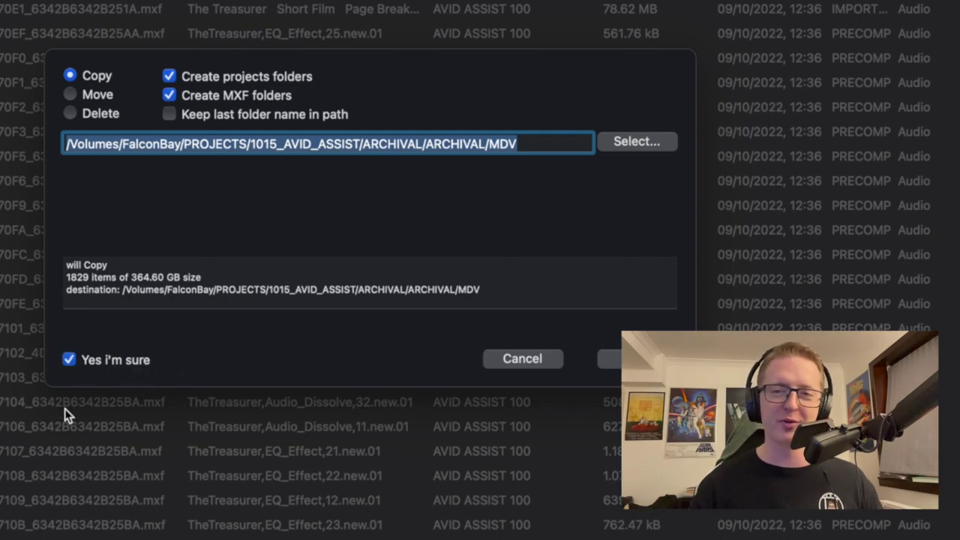
click(277, 96)
click(286, 78)
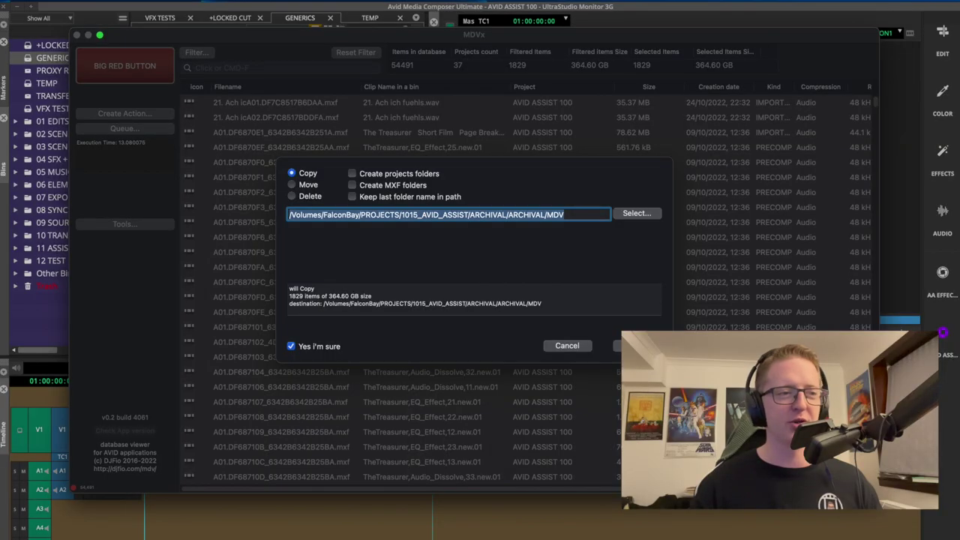
click(617, 346)
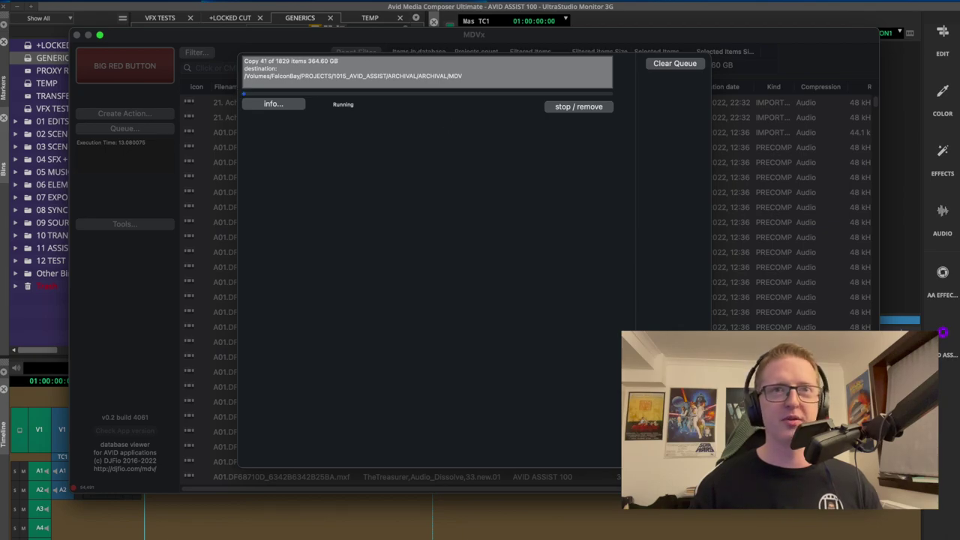
Step: Check the copied MXF files inside the MDV folder in Finder and return to MDVx
drag(707, 120, 445, 62)
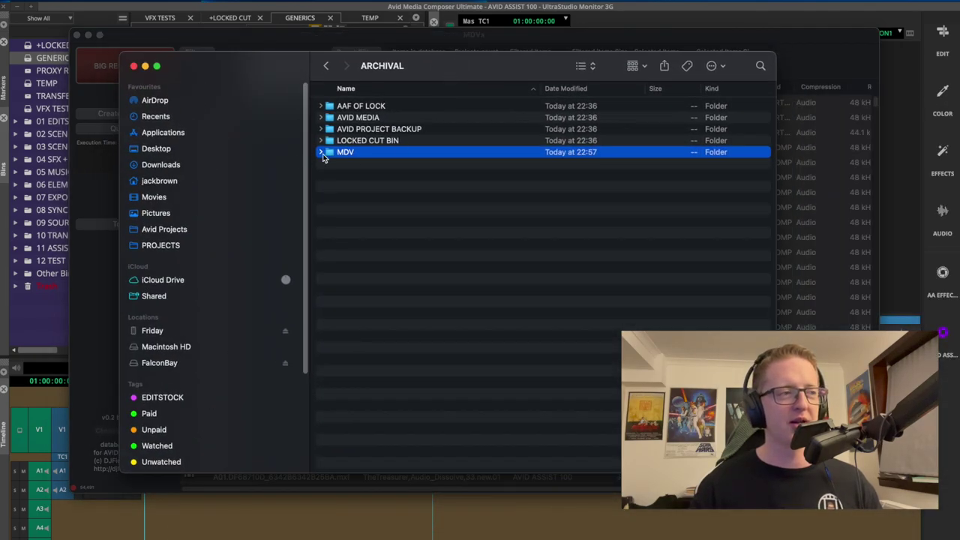
click(321, 152)
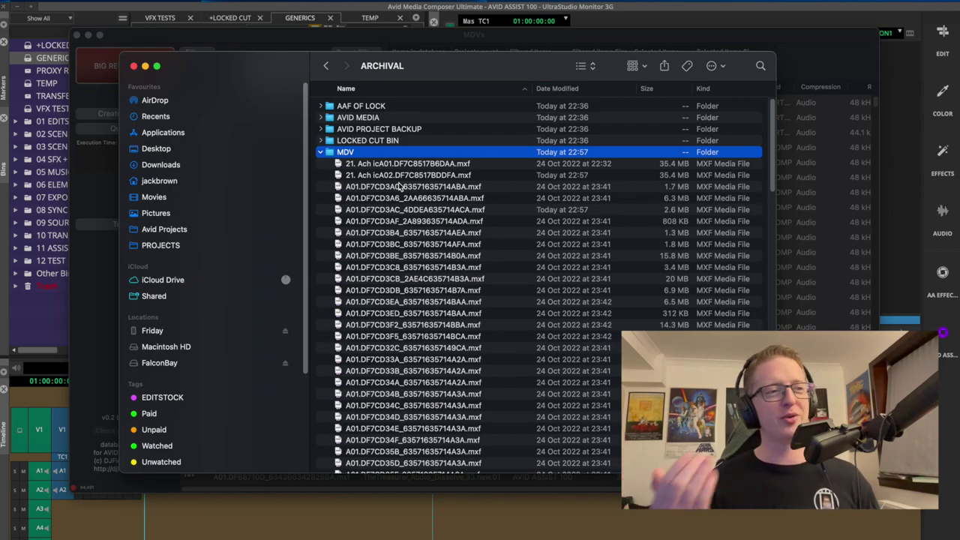
key(super+h)
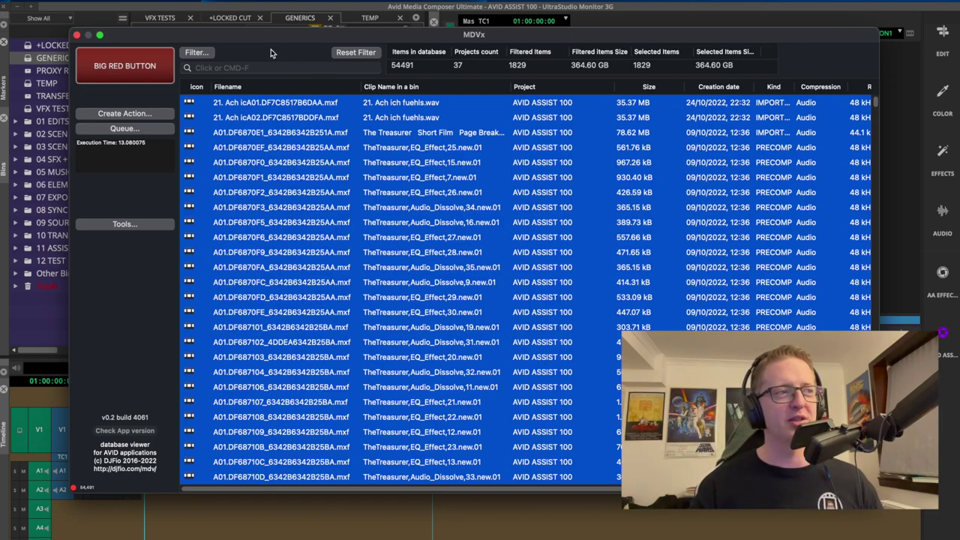
Step: Intersect the entire media database with an Avid bin and select all the resulting files
click(207, 56)
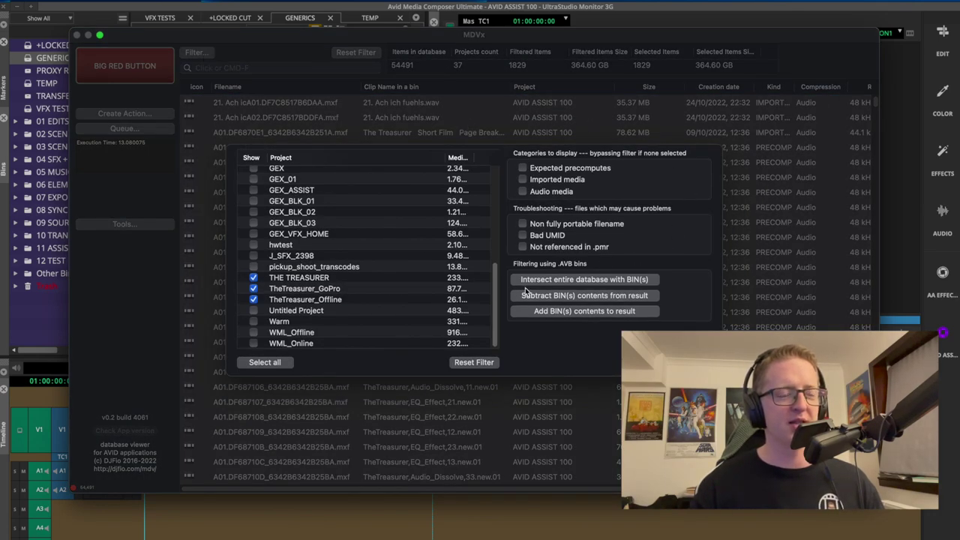
click(617, 284)
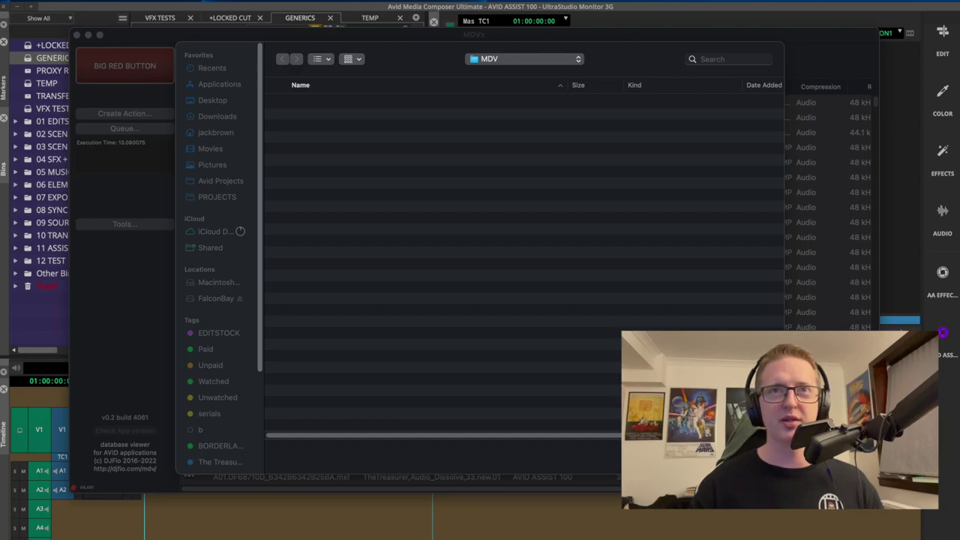
key(Return)
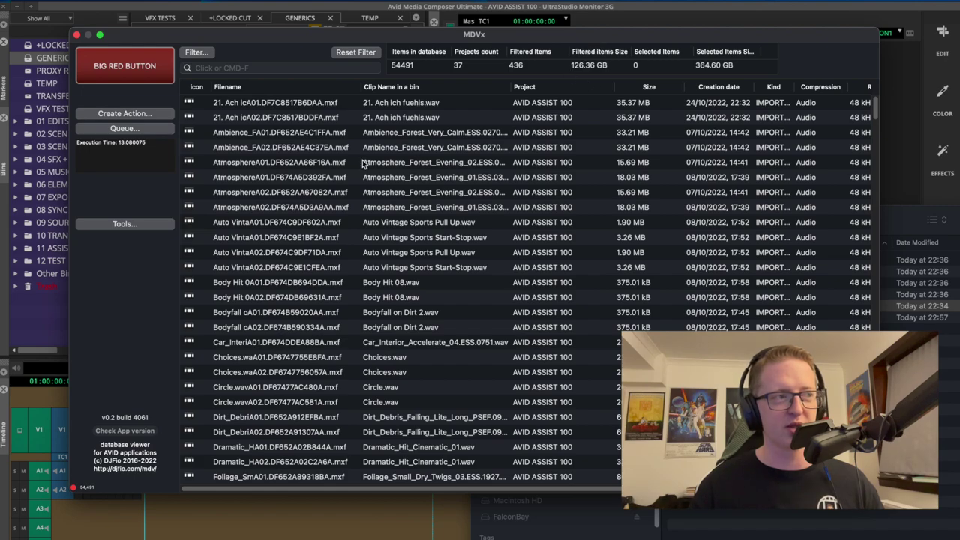
click(433, 208)
key(super+a)
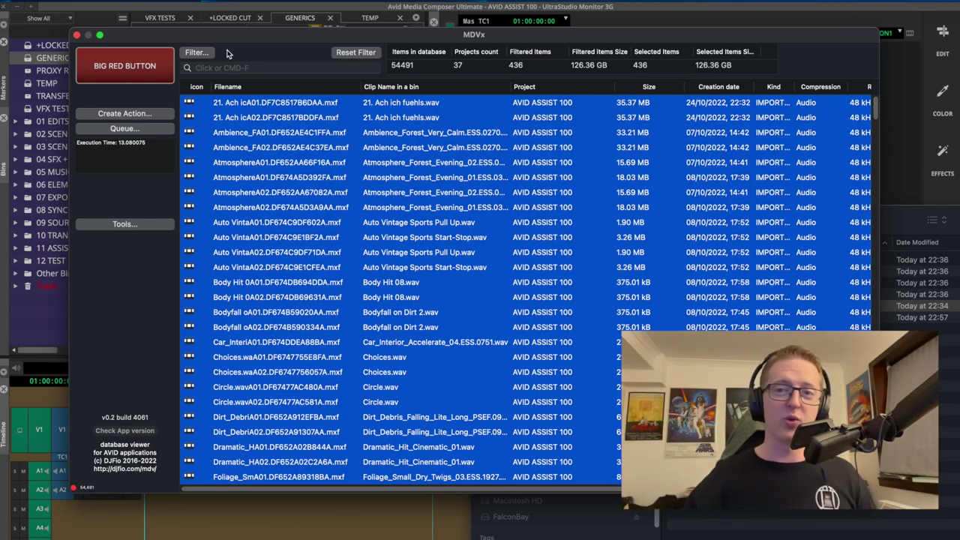
Step: View the turnover folders inside ARCHIVAL in Finder and return to MDVx
key(super+Tab)
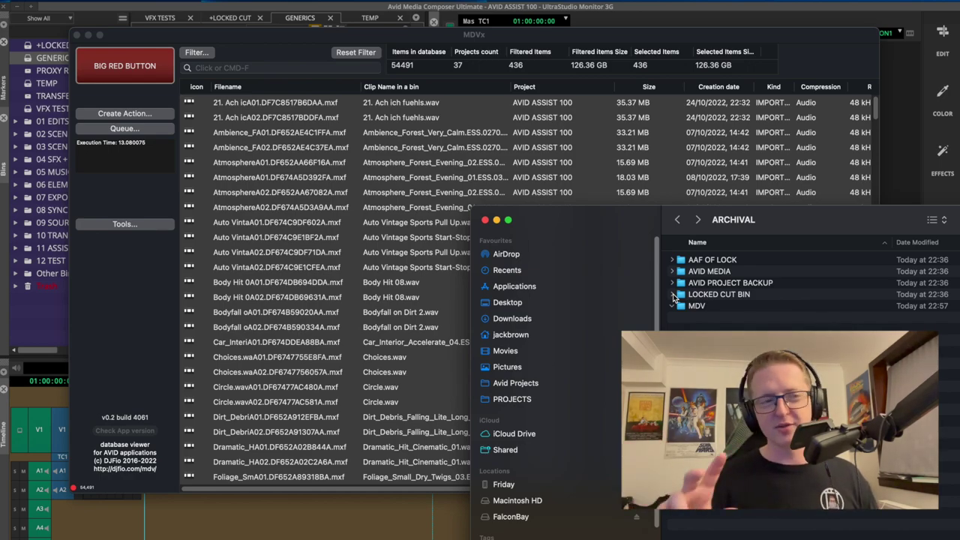
key(super+h)
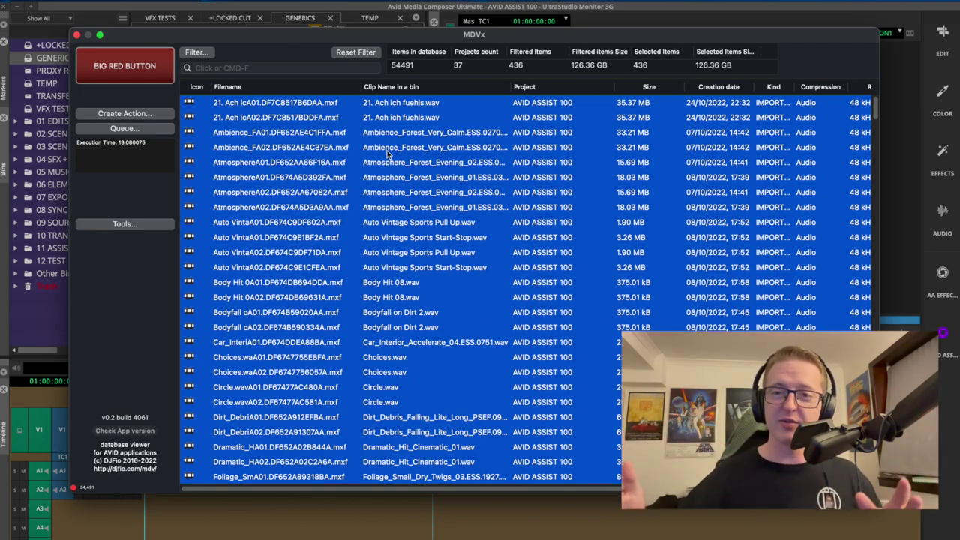
Step: Try to subtract bin contents from the filtered media result
click(213, 52)
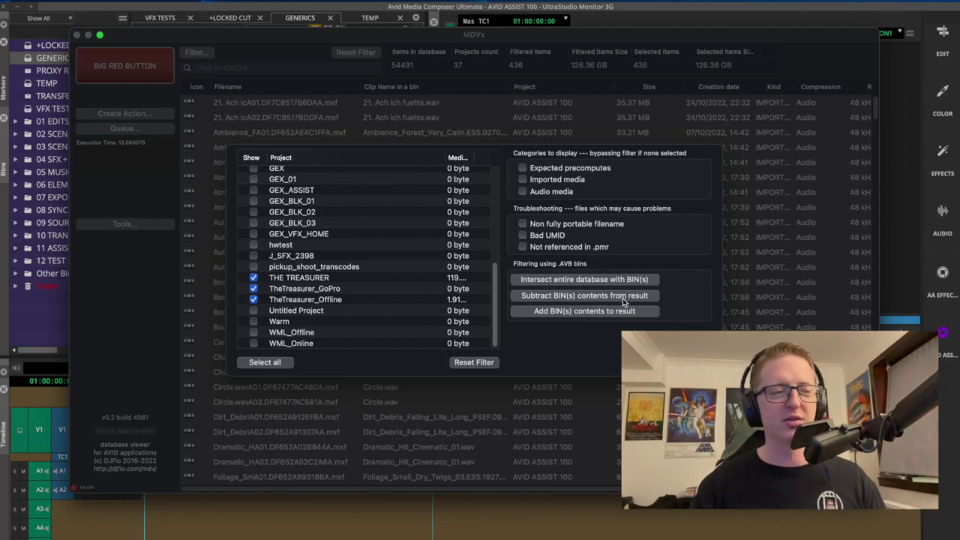
click(623, 297)
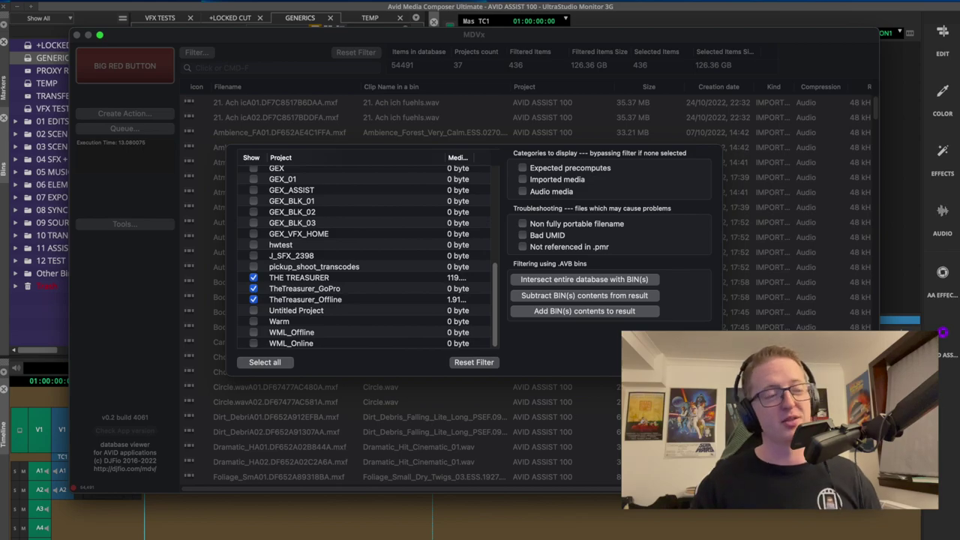
click(563, 358)
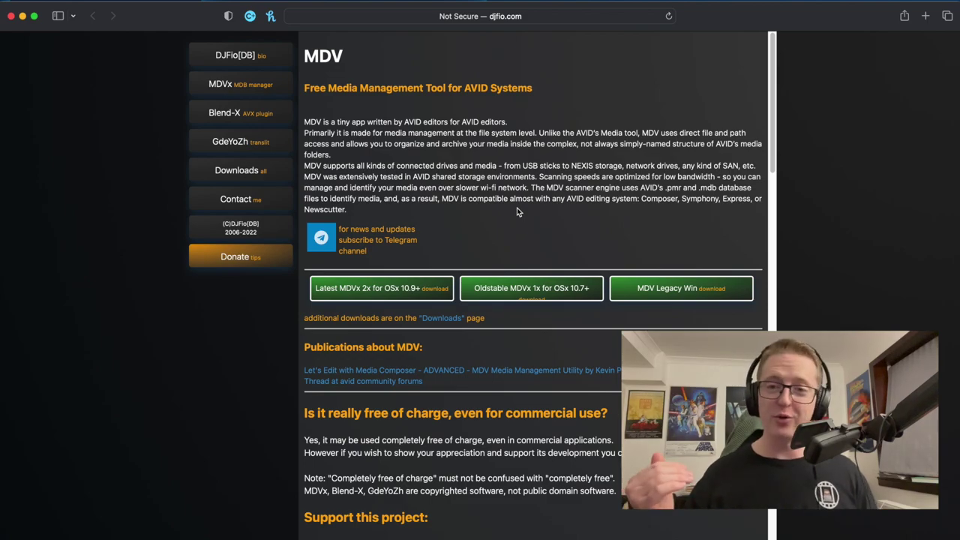
Step: Look through the Blend-X plugin page and the MDVx download, licensing and changelog information on djfio.com
click(287, 117)
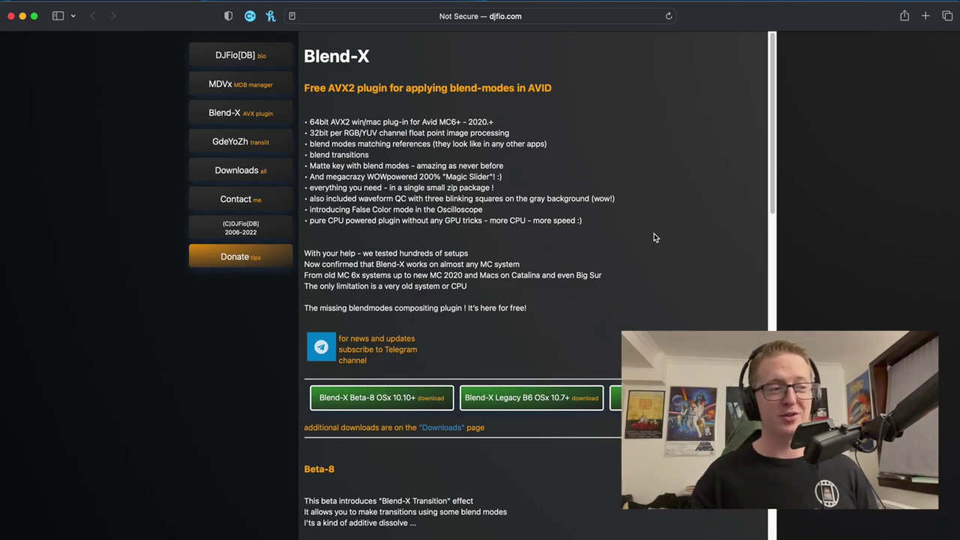
click(240, 84)
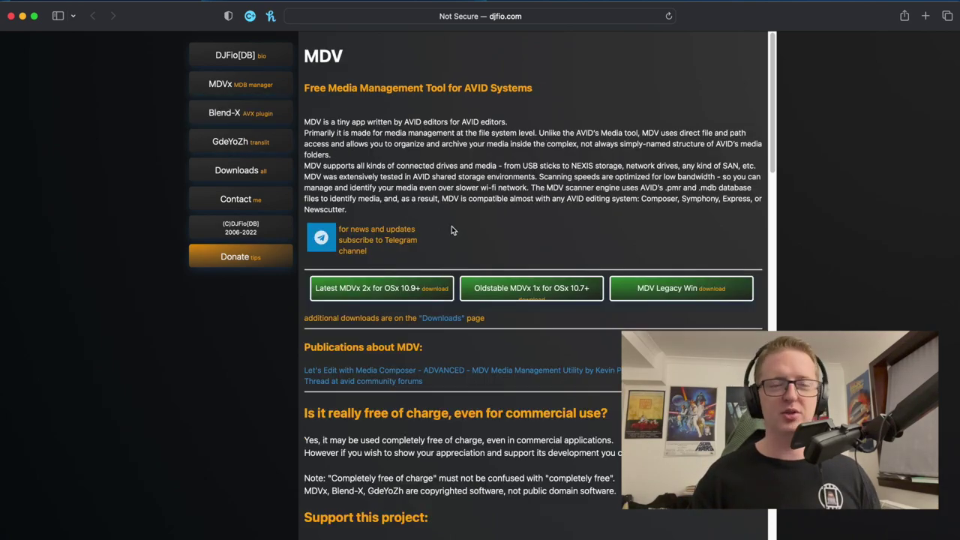
scroll(484, 273, down, 5)
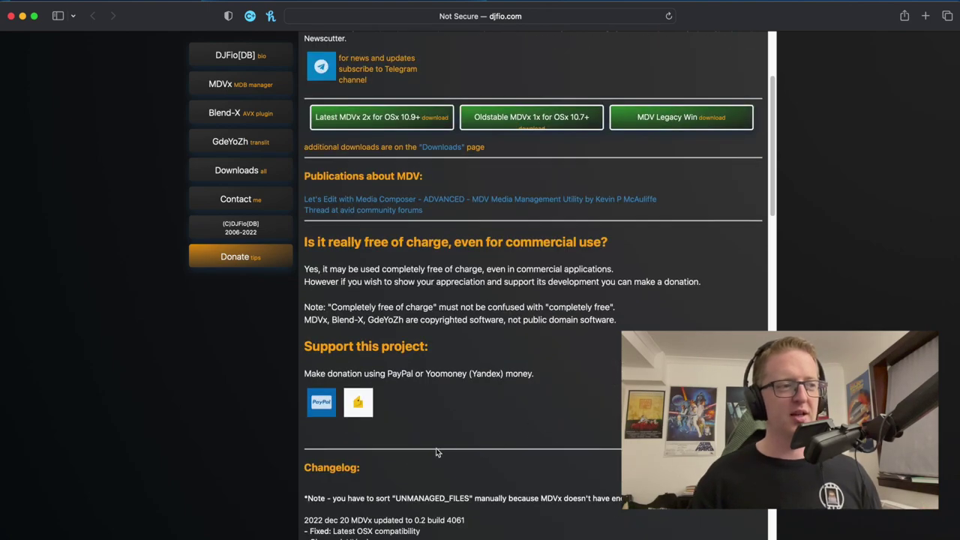